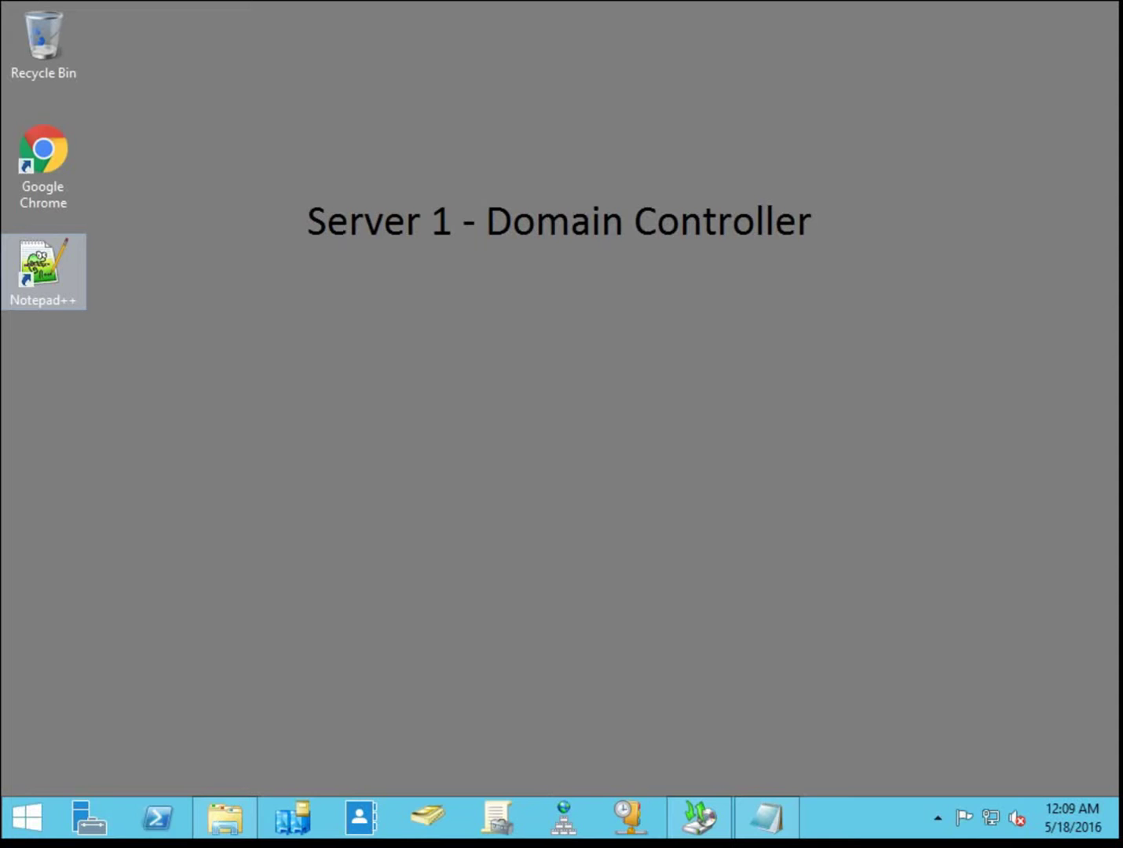
- View DocShare1's Doc1.txt, Doc2.txt and explorer.exe in File Explorer, then go back to Local Disk (C:)
click(628, 418)
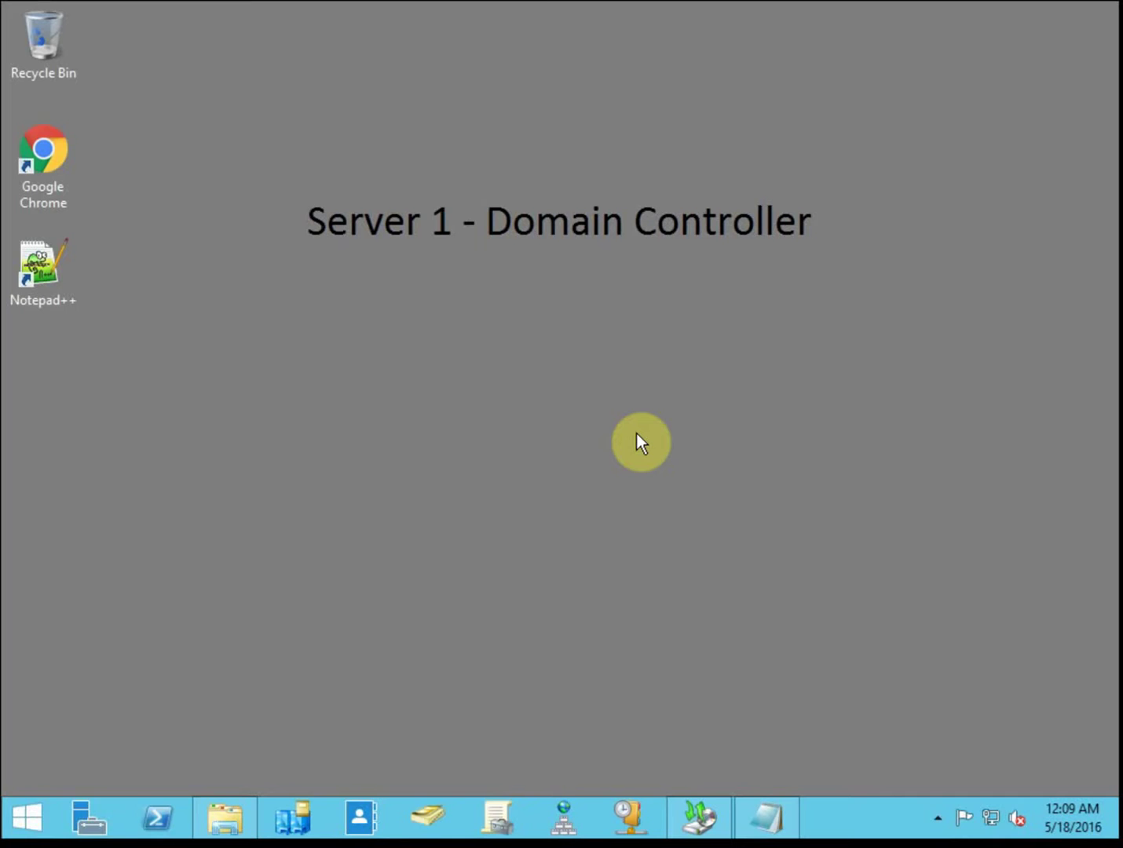
click(684, 437)
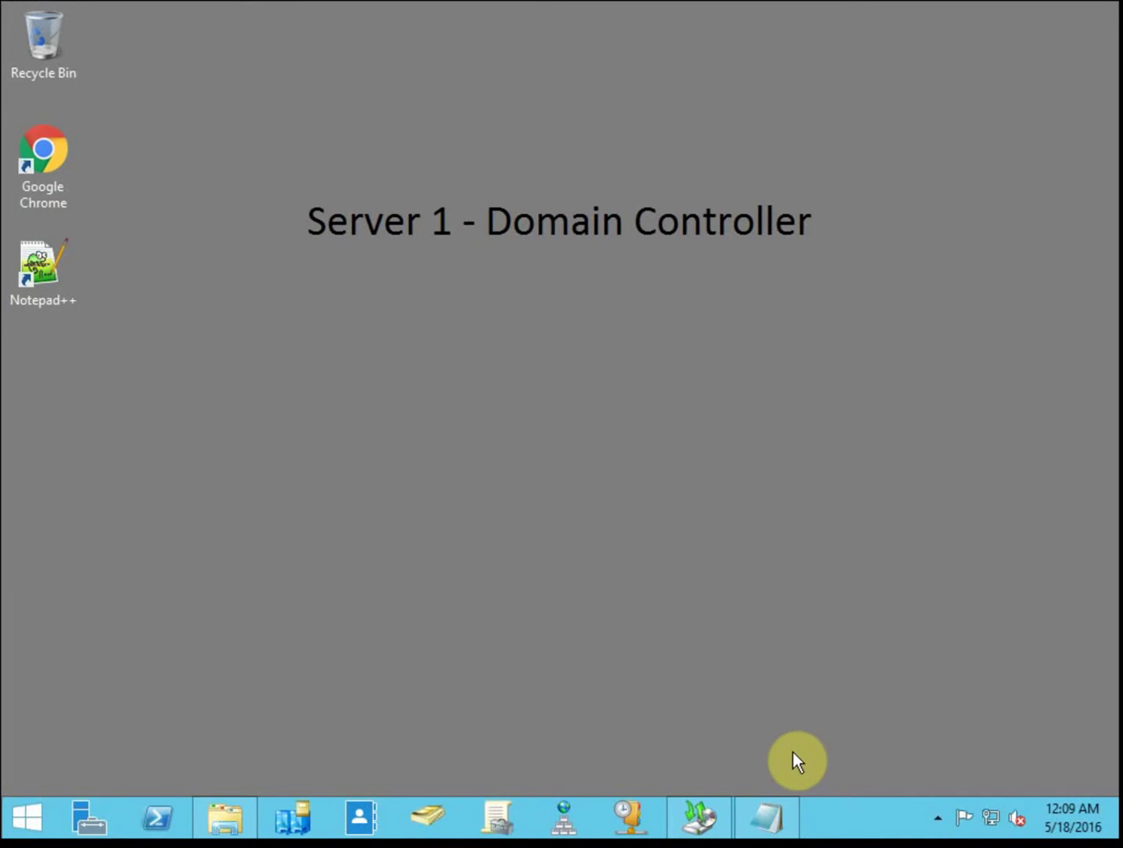
click(225, 817)
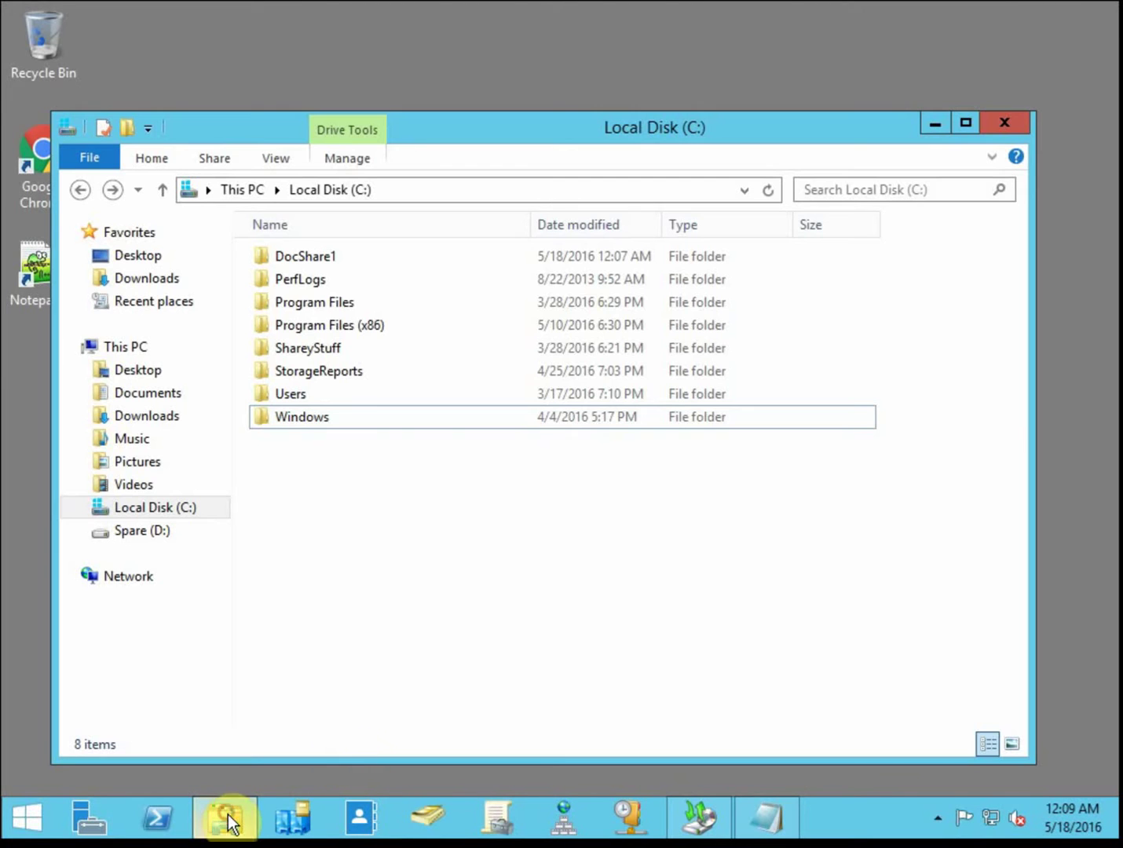
double_click(361, 258)
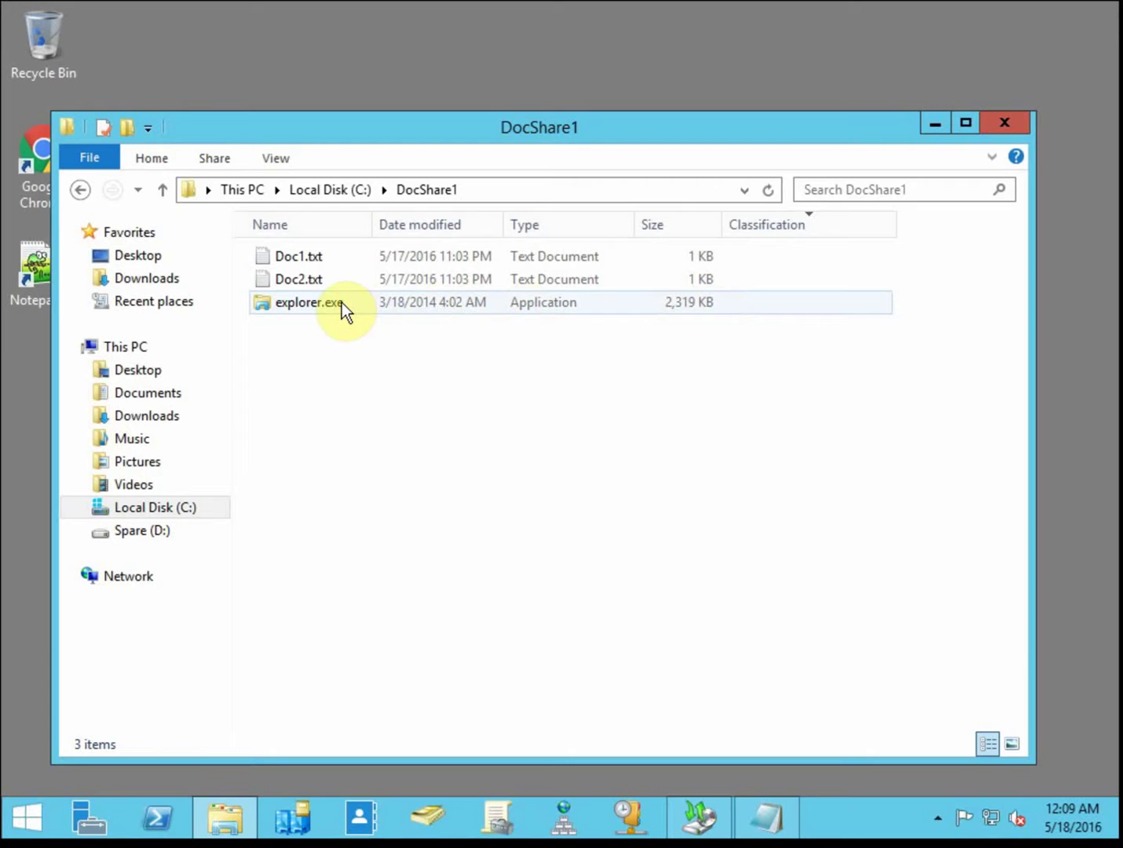
click(81, 186)
click(940, 130)
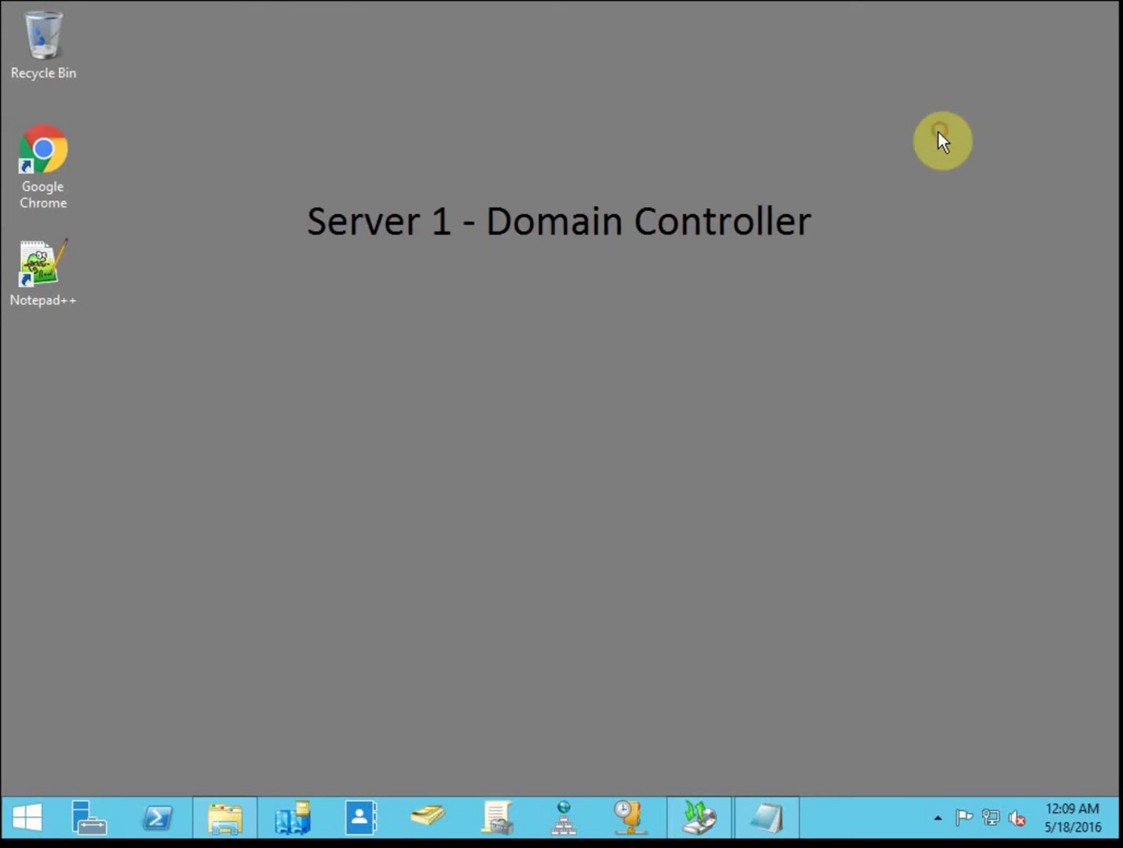
click(774, 819)
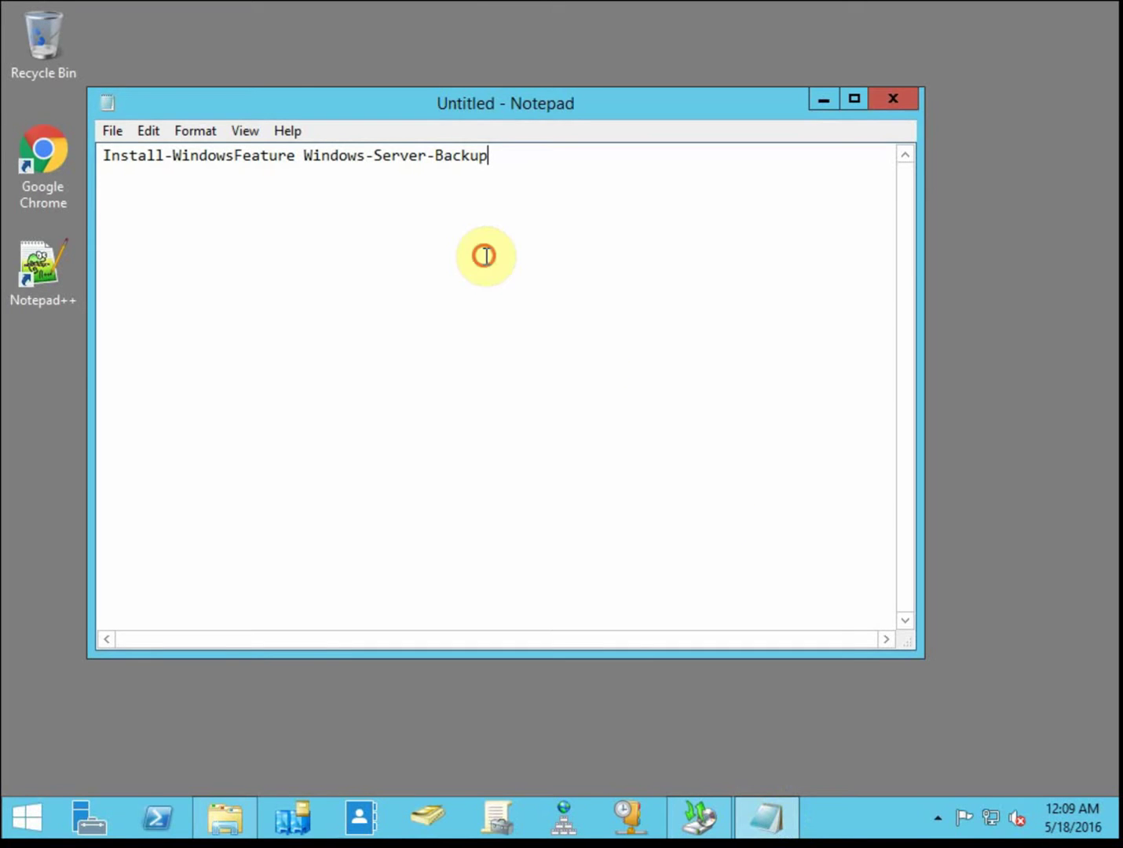
click(542, 183)
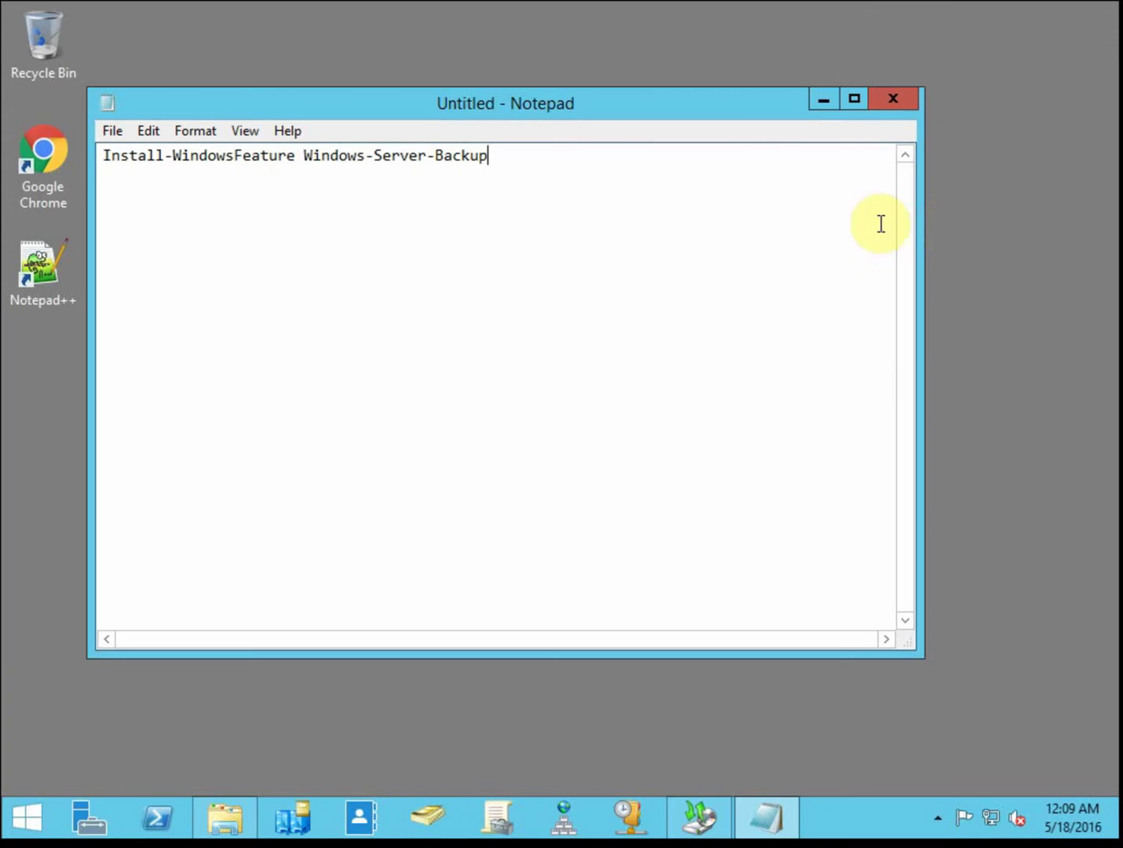
click(823, 99)
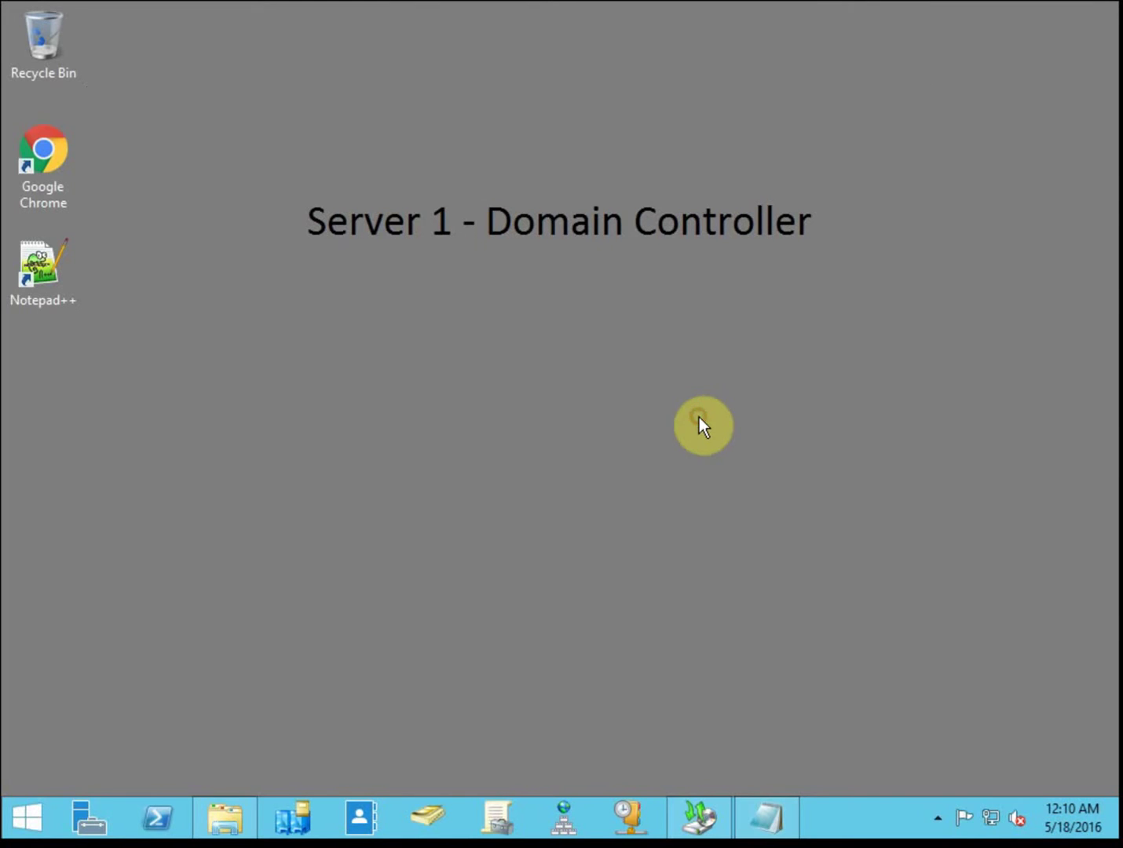
- Bring up the wbadmin console, start Backup Schedule and move past Getting Started
click(703, 820)
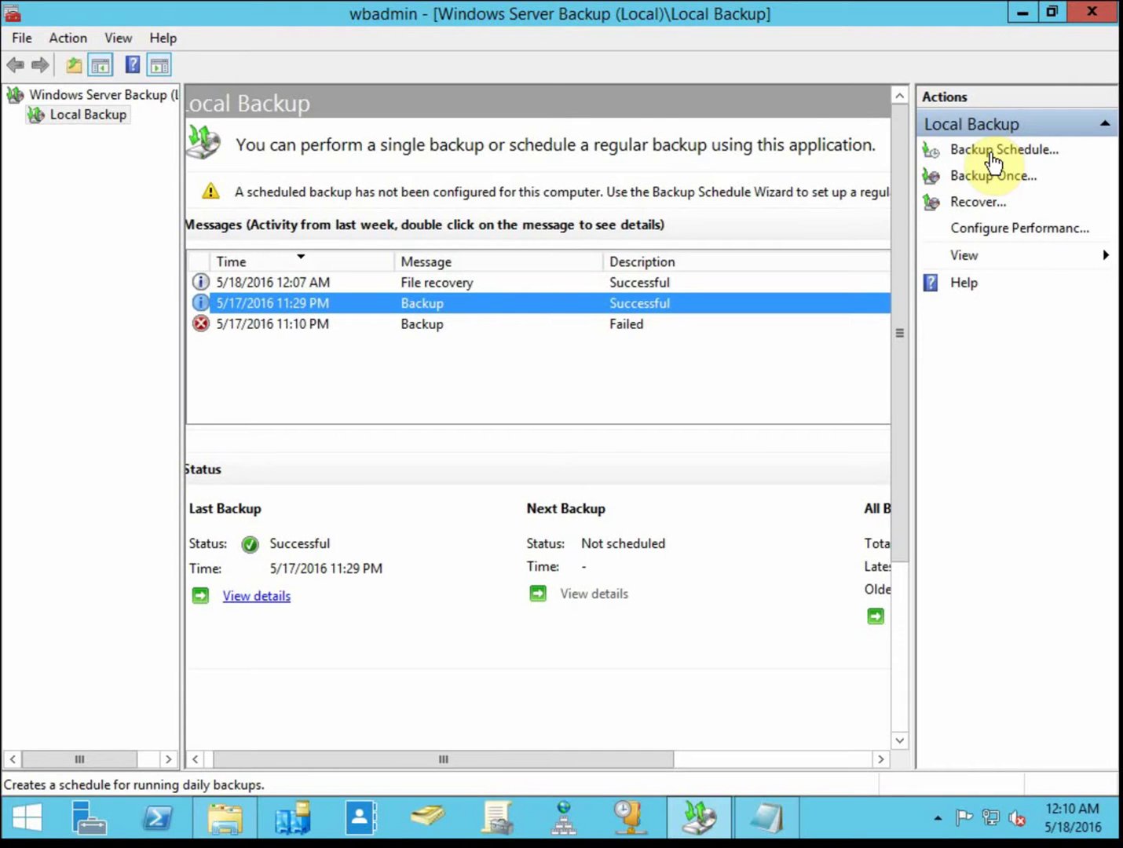
click(994, 159)
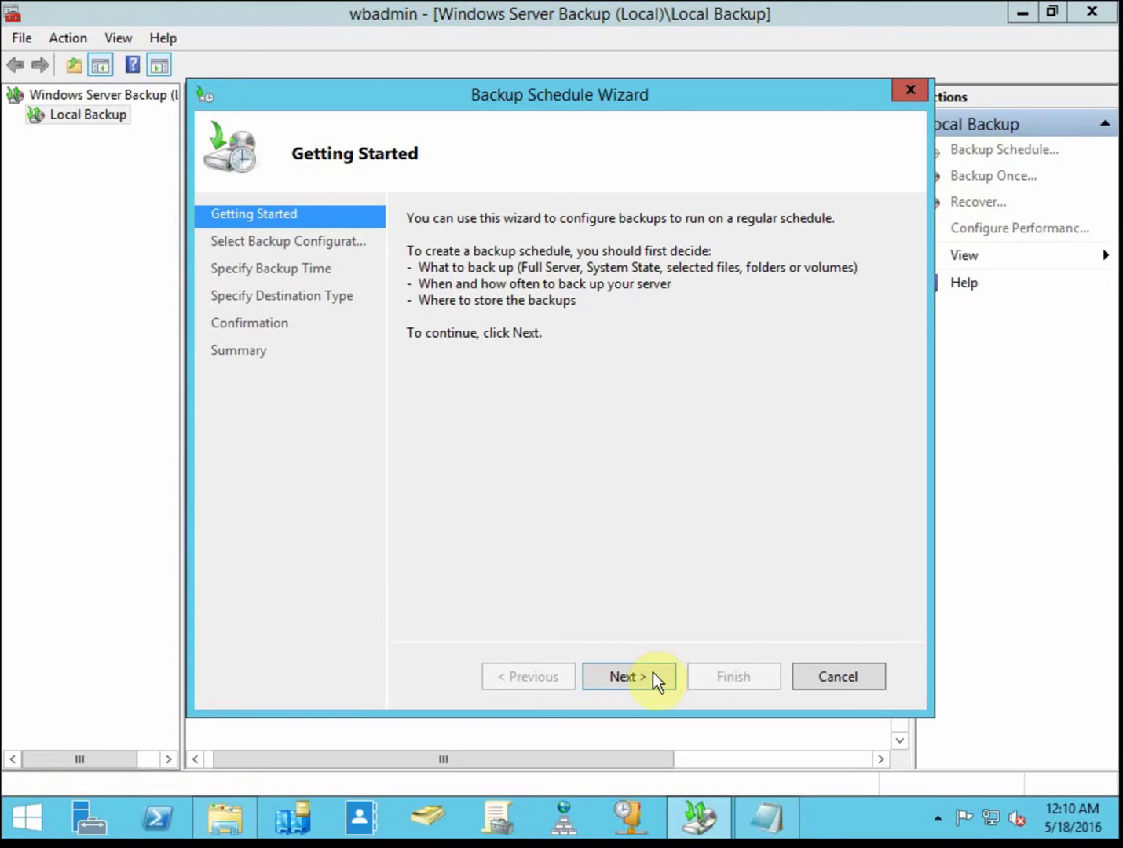
click(628, 677)
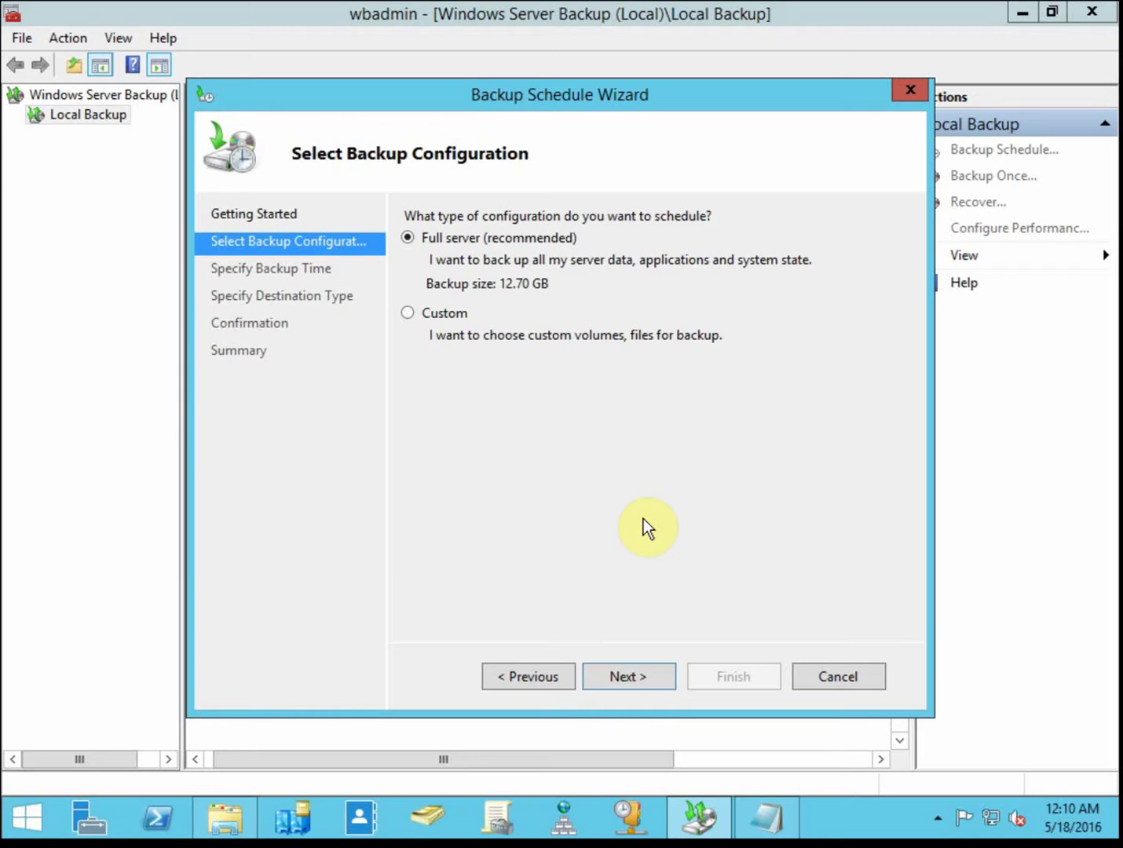
- Choose Custom, tick Local disk (C:), System state and Bare metal recovery in Add Items, then cancel
click(460, 316)
click(637, 678)
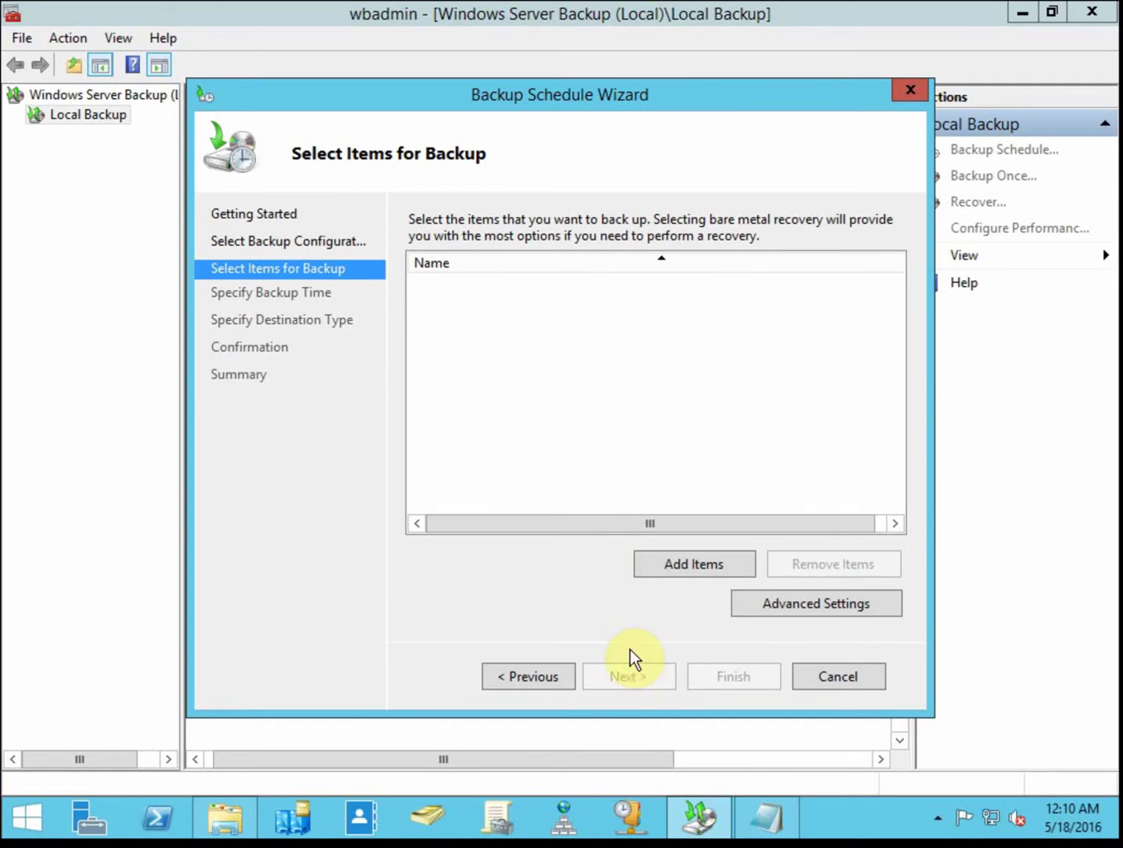
click(680, 570)
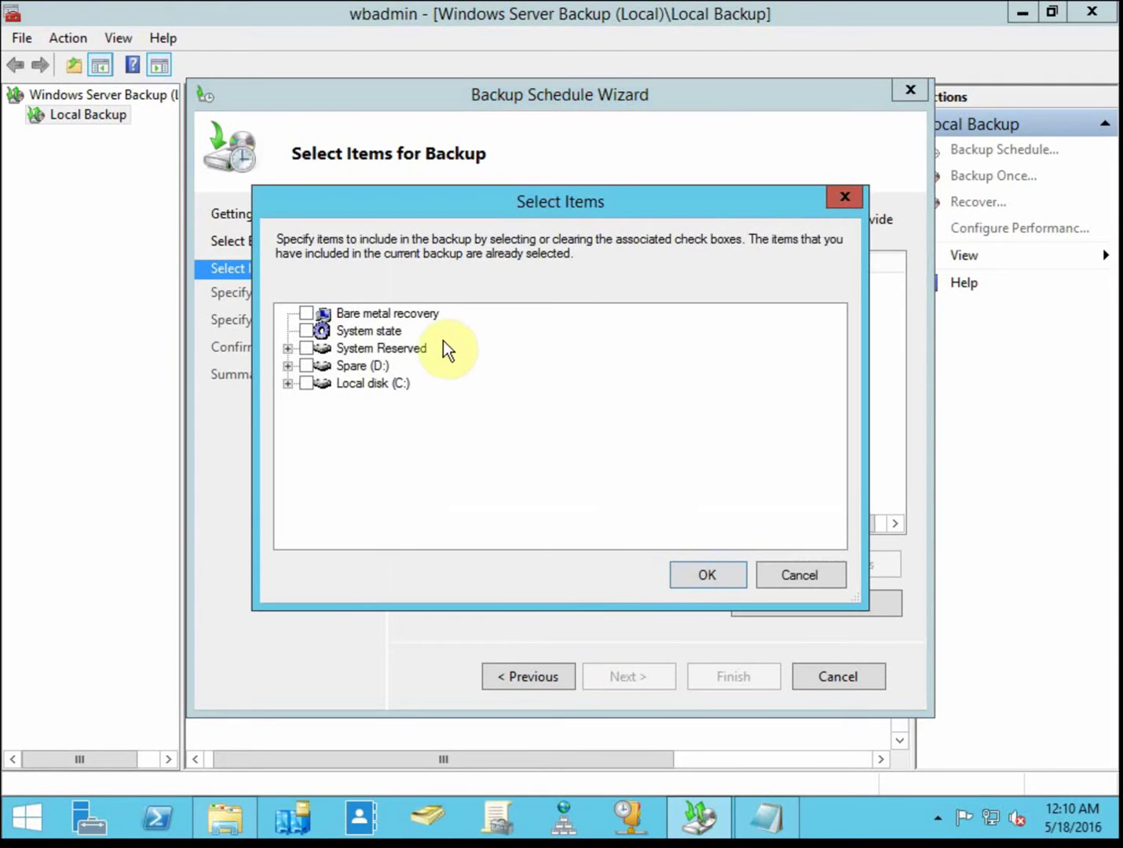
click(406, 312)
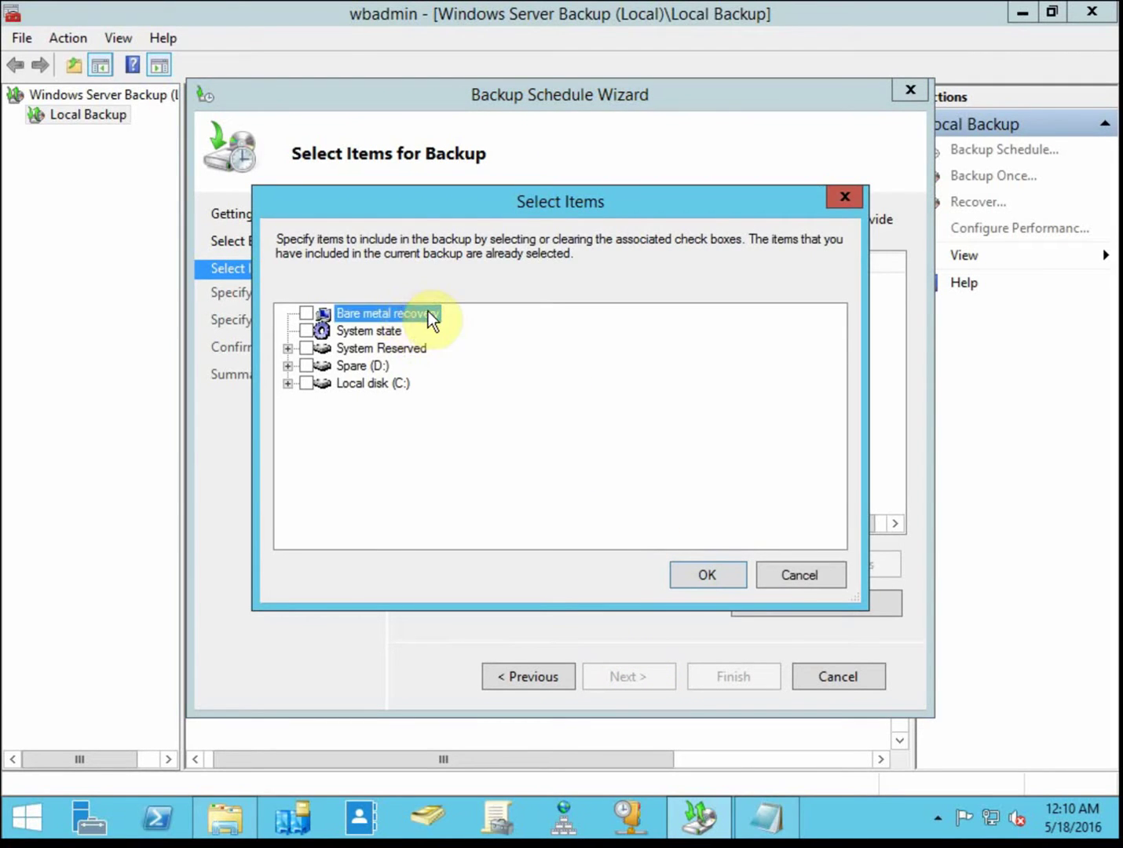
click(356, 329)
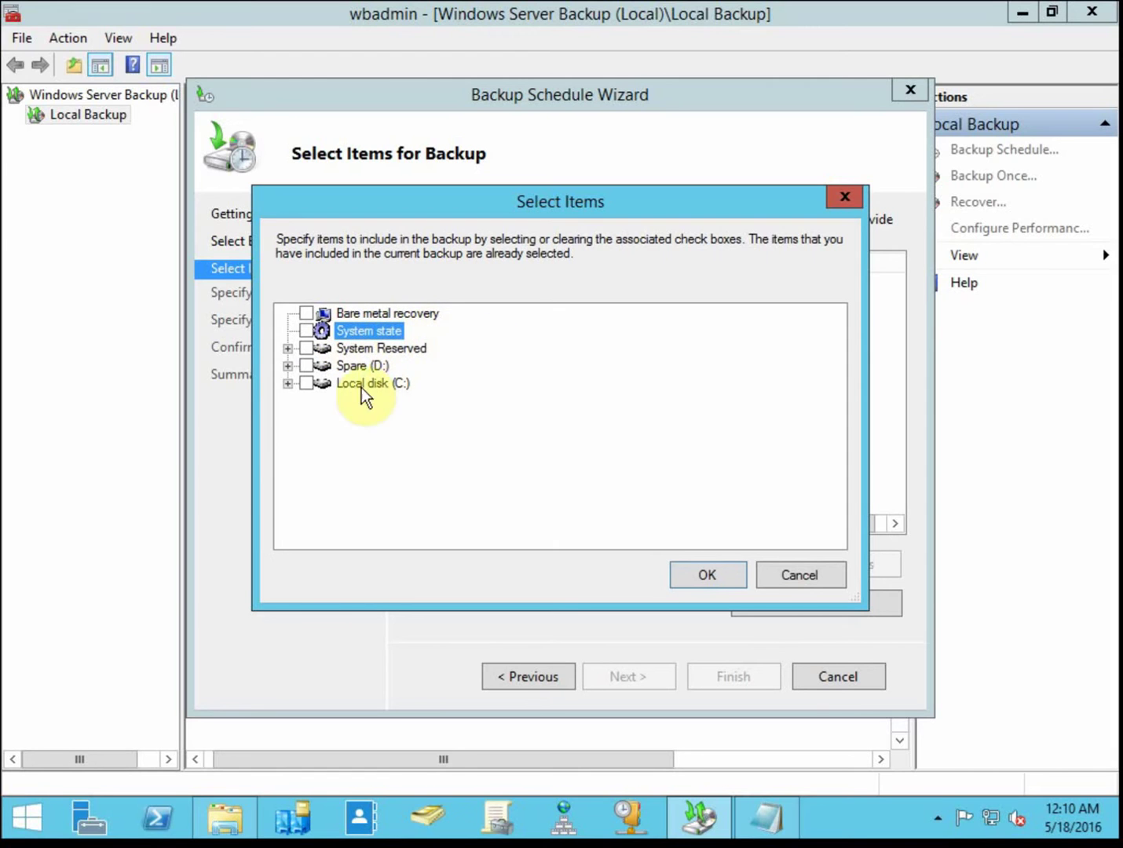
click(306, 382)
click(308, 331)
click(307, 312)
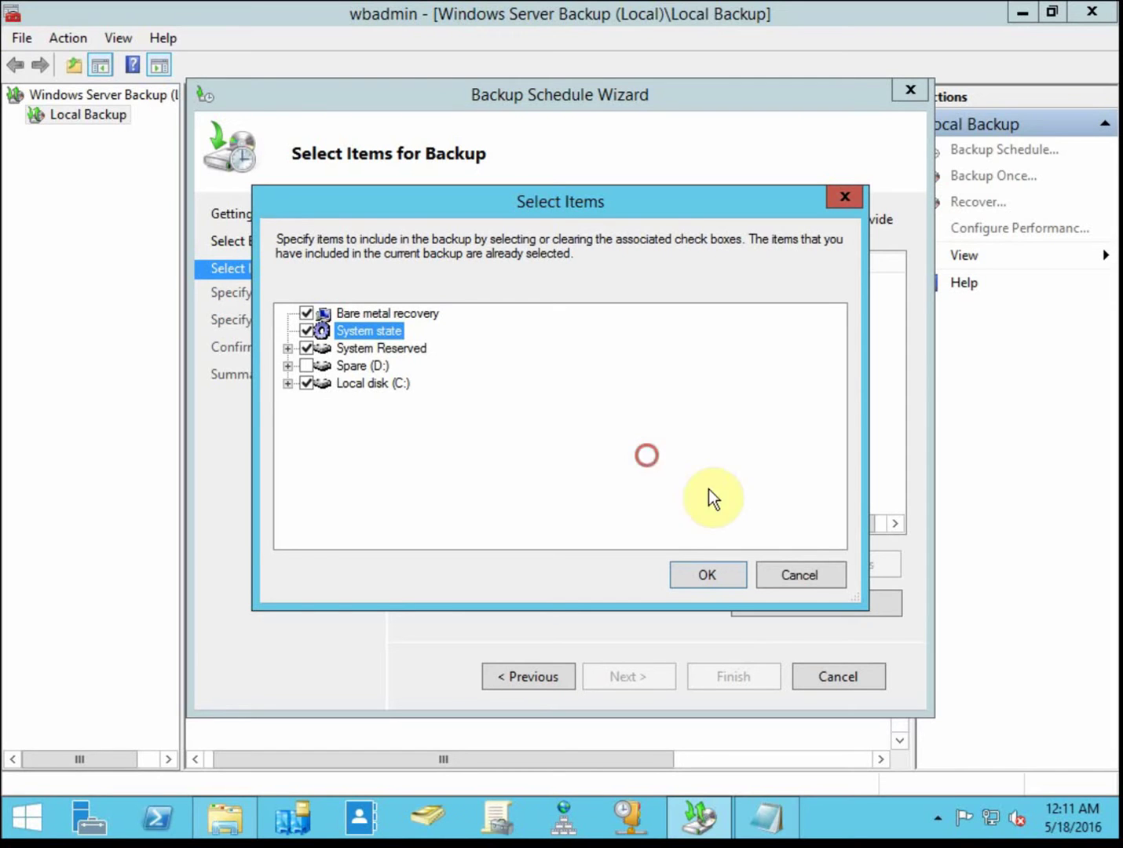
click(802, 580)
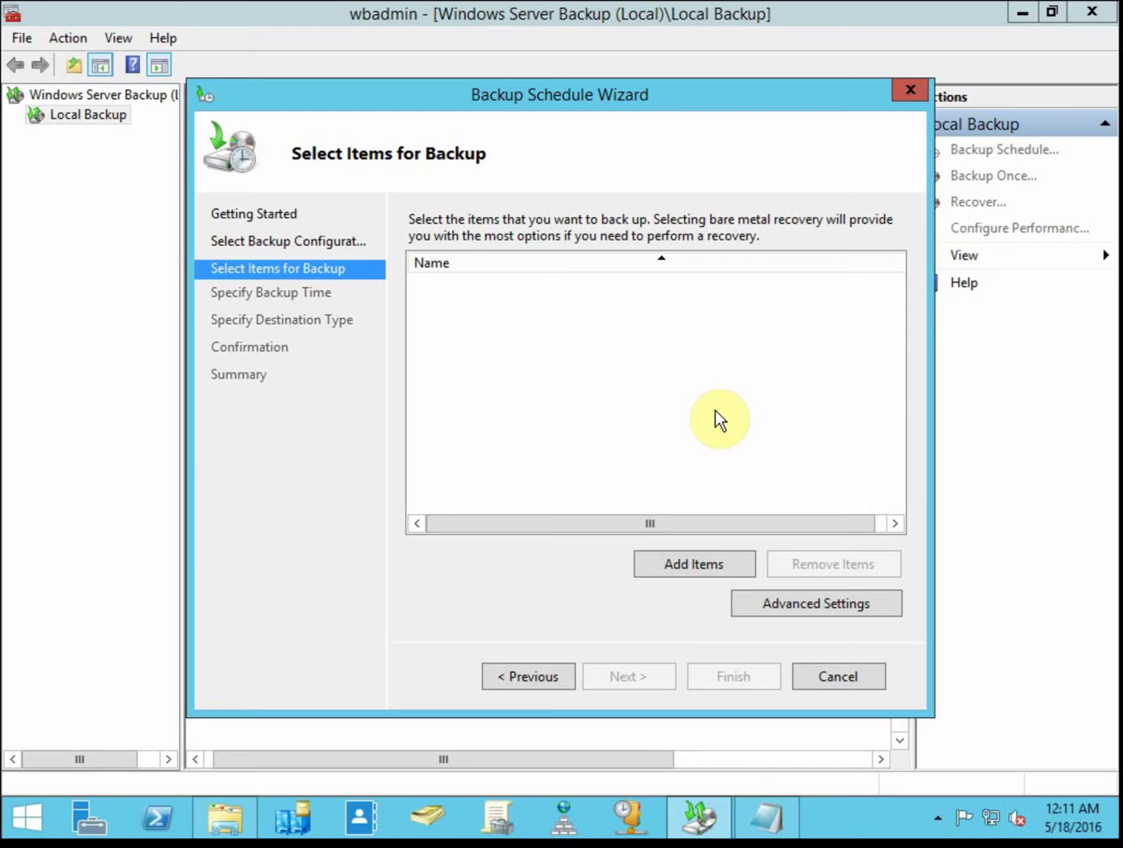
- Cancel the Backup Schedule Wizard, clear the Messages selection, and start a one-time Backup Once
click(875, 675)
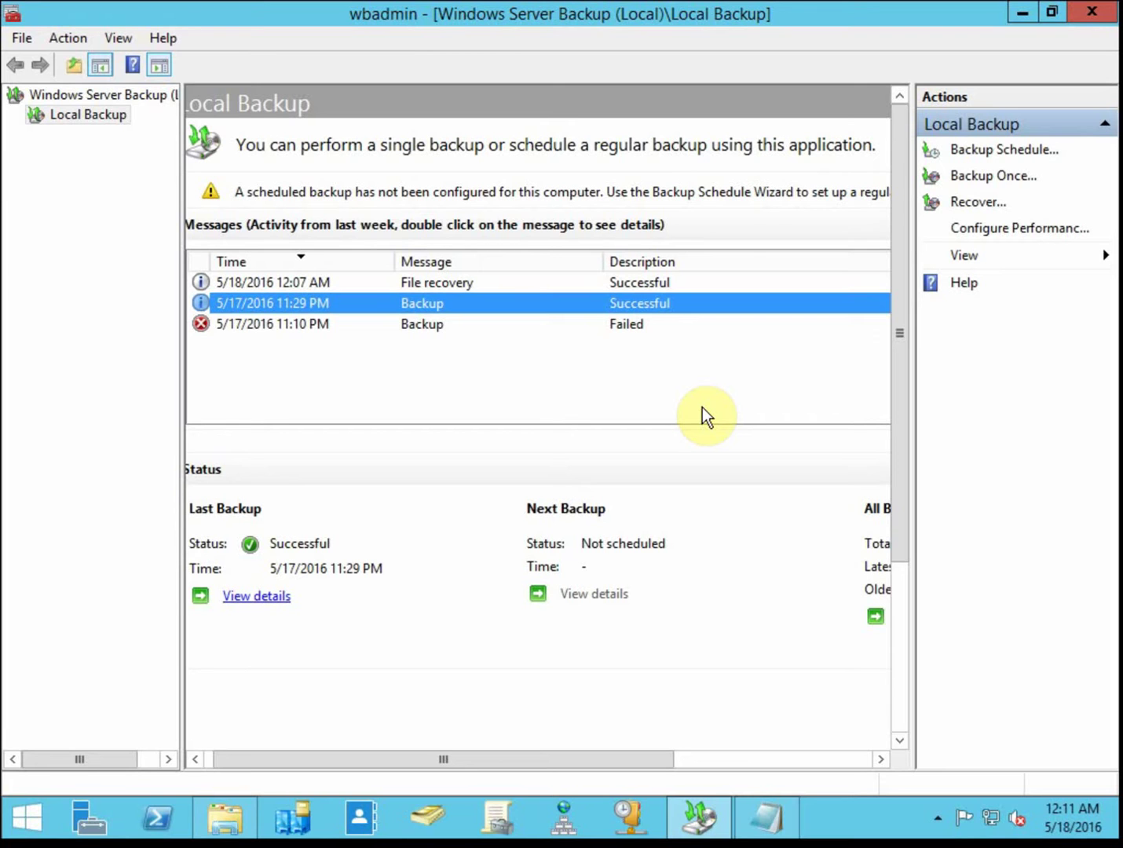
click(682, 378)
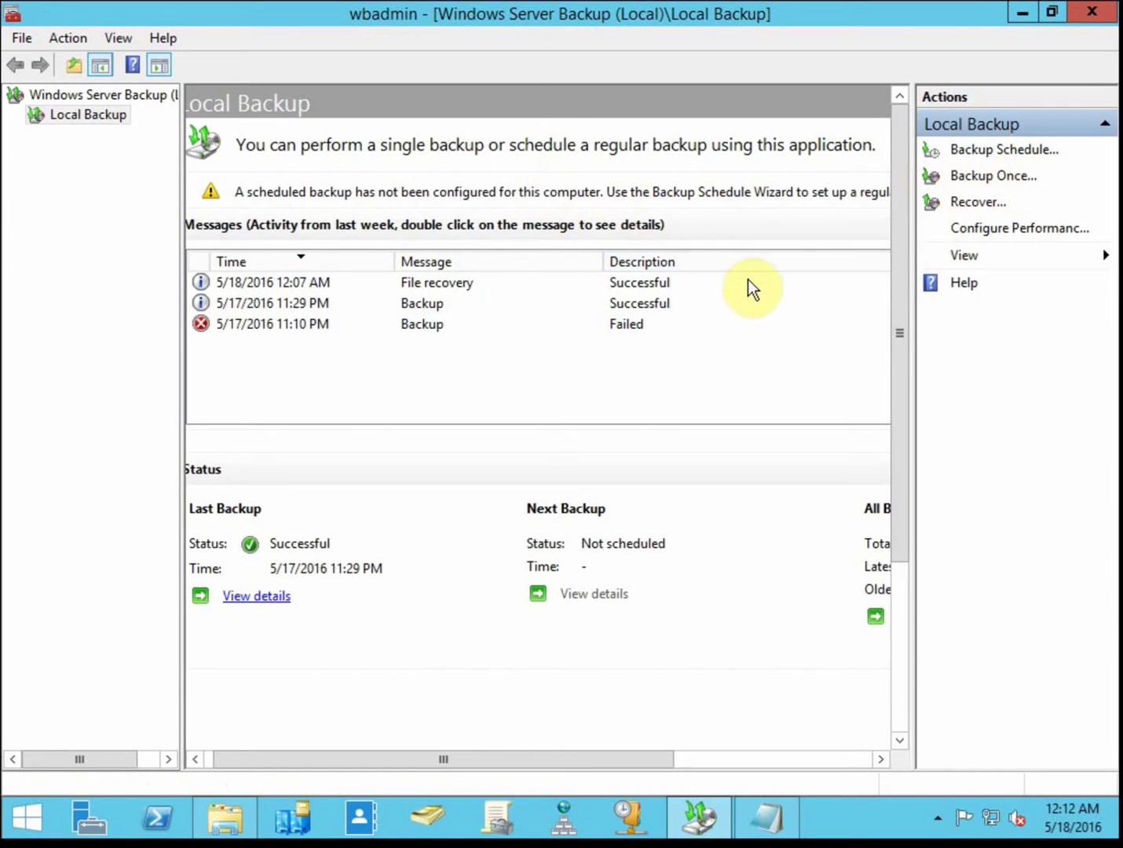
click(1032, 176)
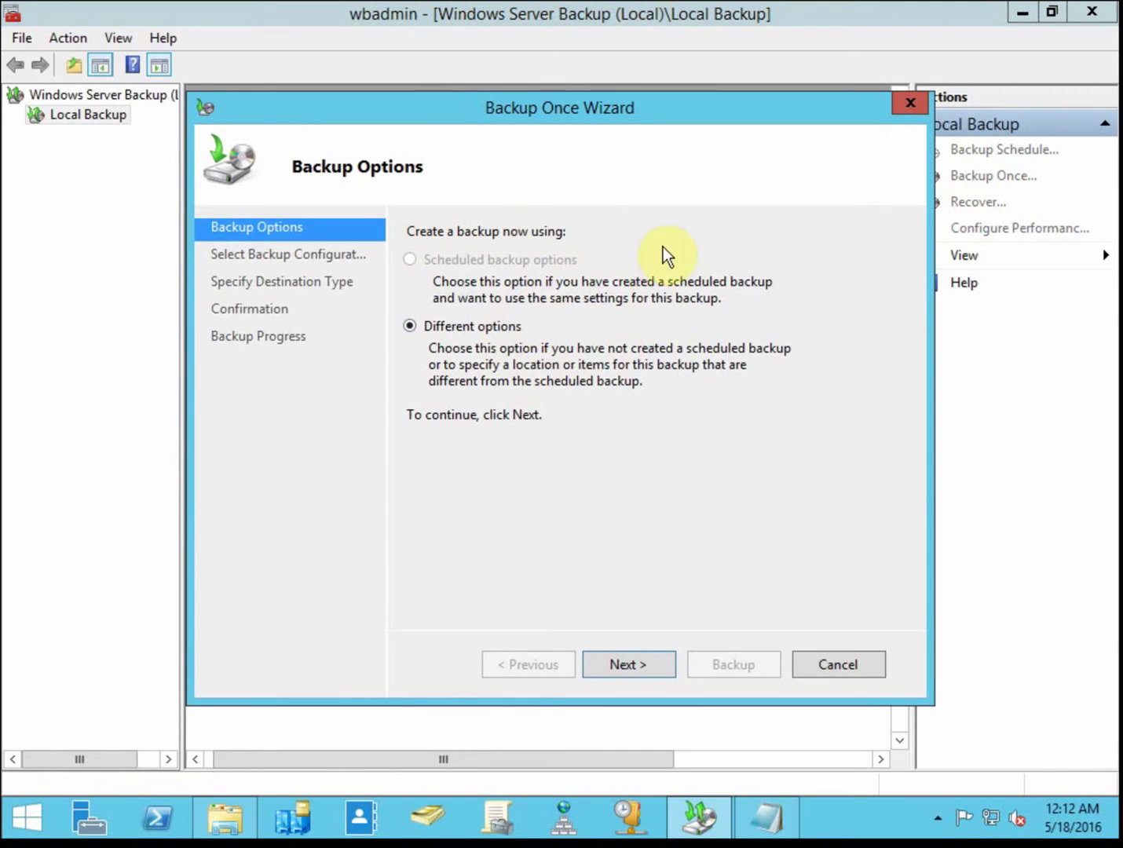
- Choose a Custom one-time backup and browse Local disk (C:) in Add Items without selecting anything
click(644, 666)
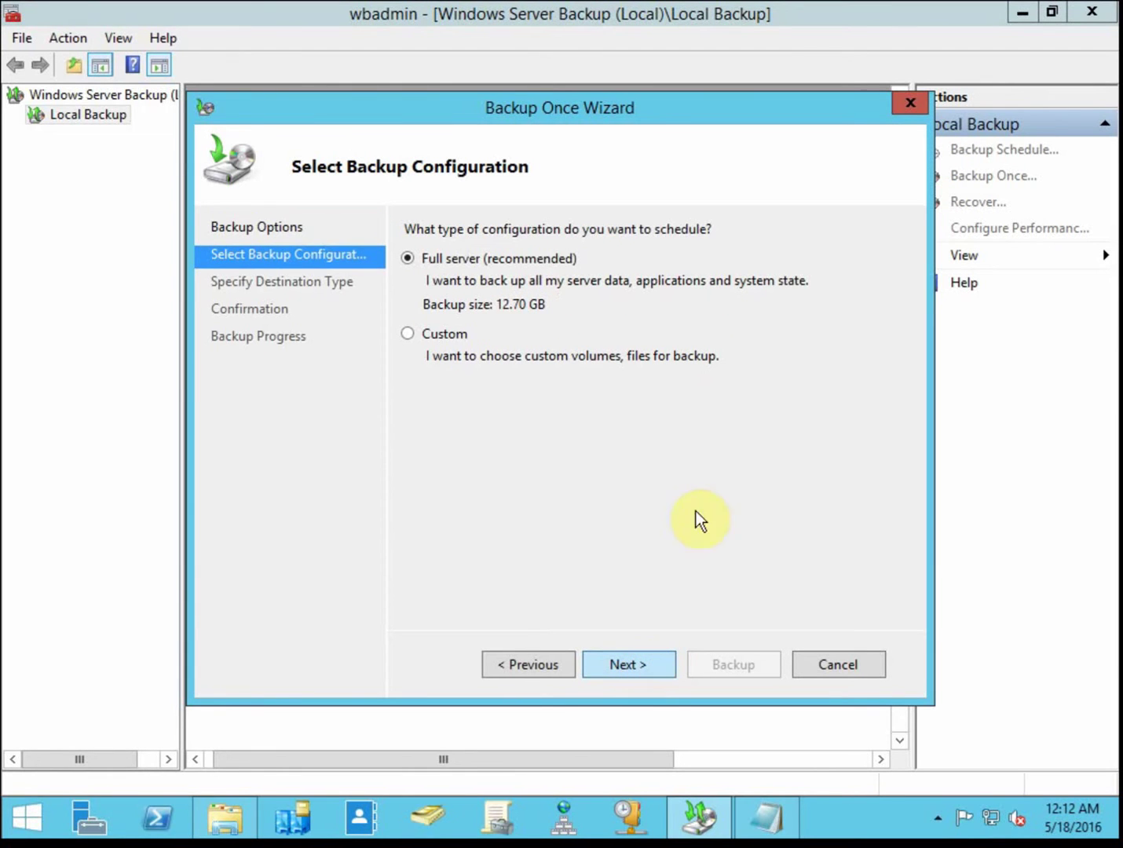
click(463, 335)
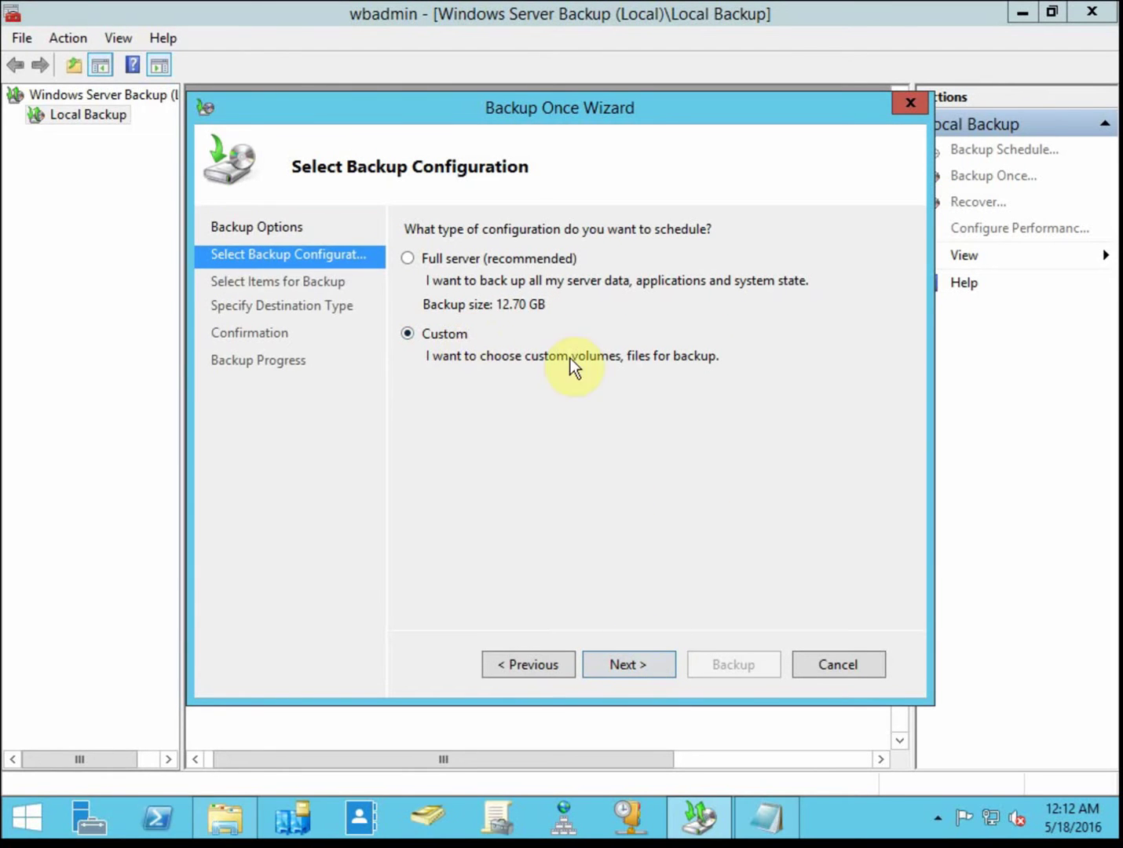
click(631, 669)
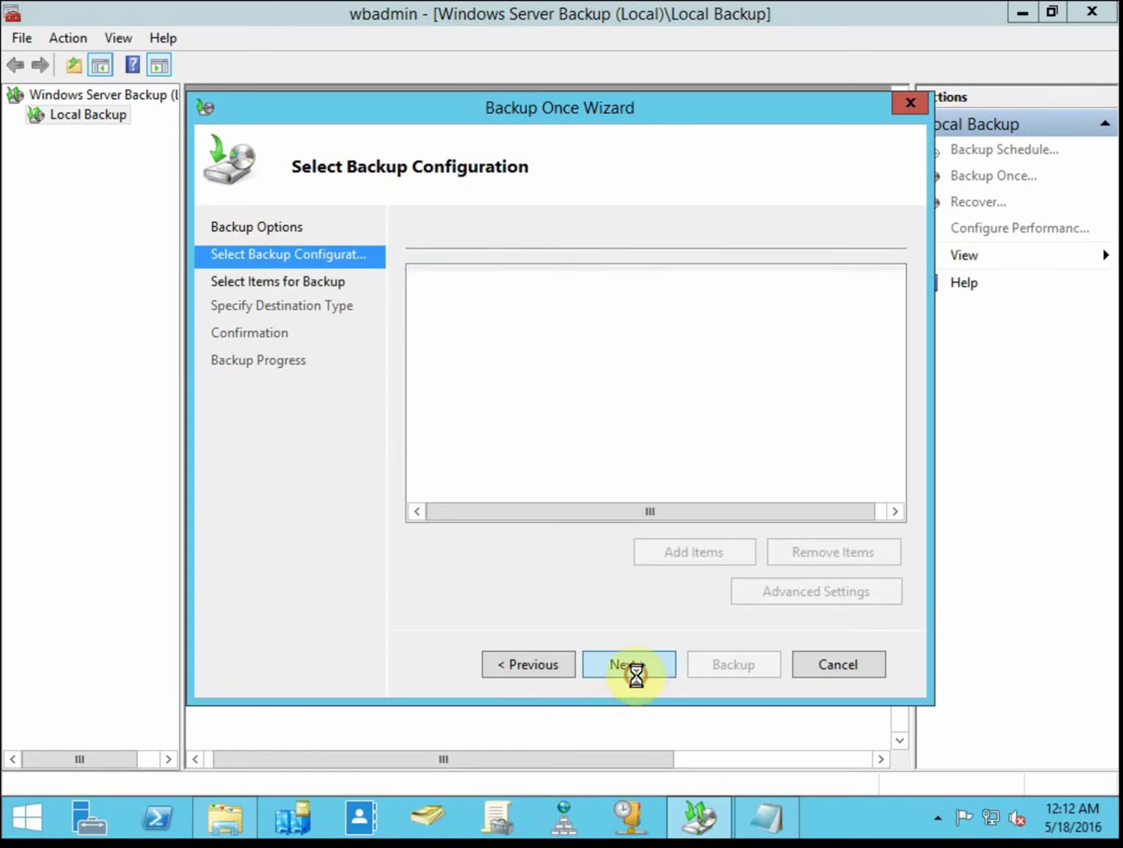
click(691, 550)
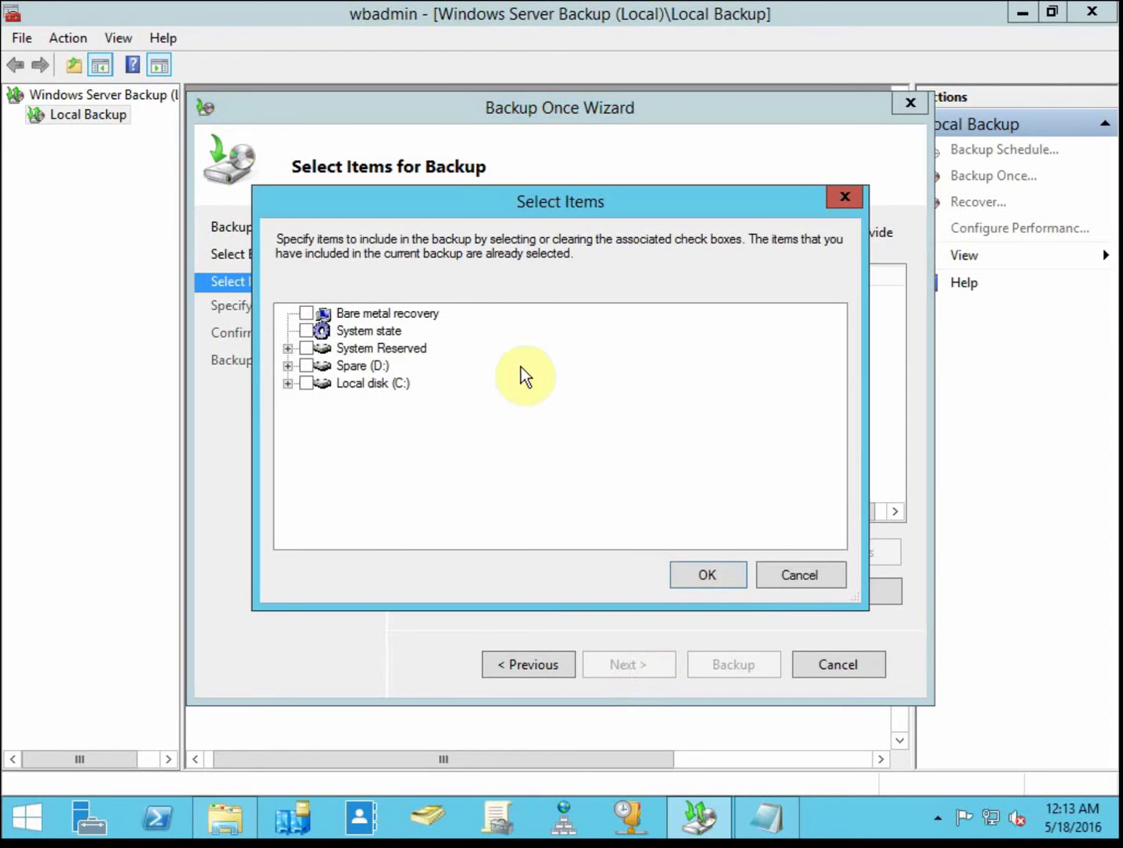
click(373, 367)
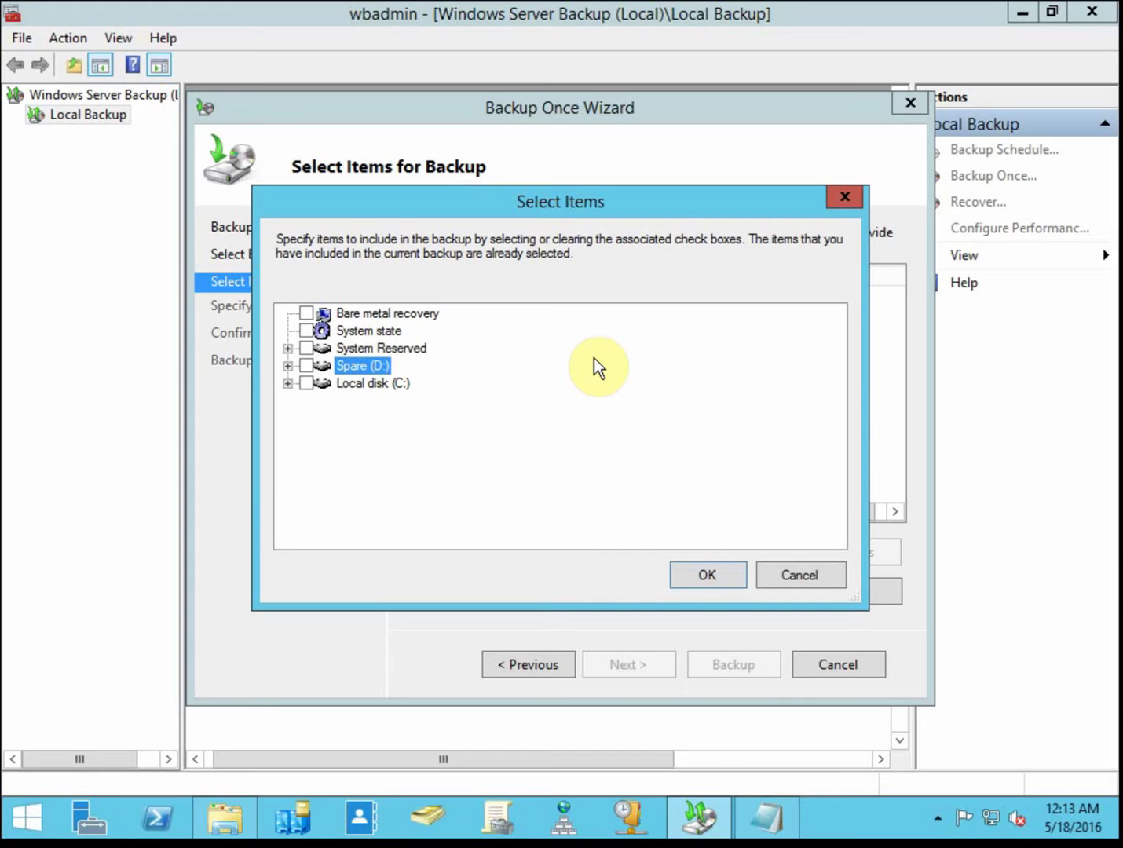
click(288, 383)
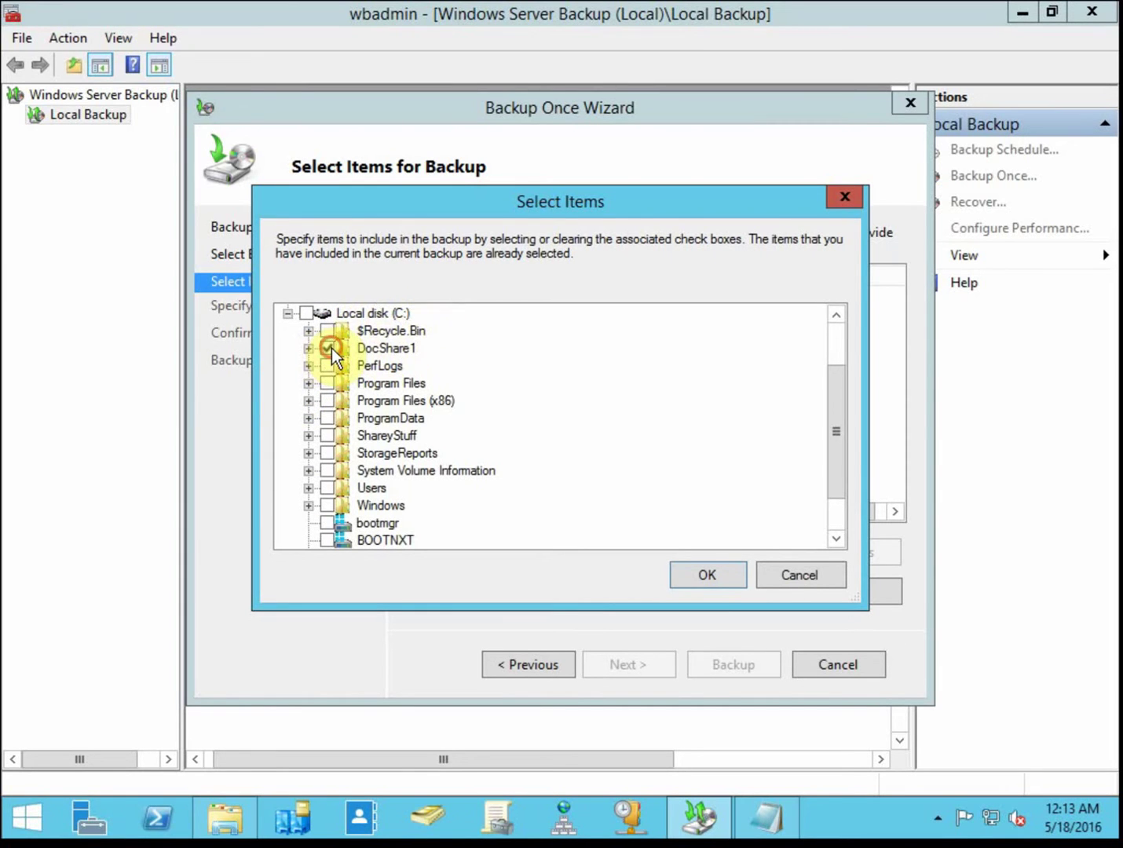
click(308, 348)
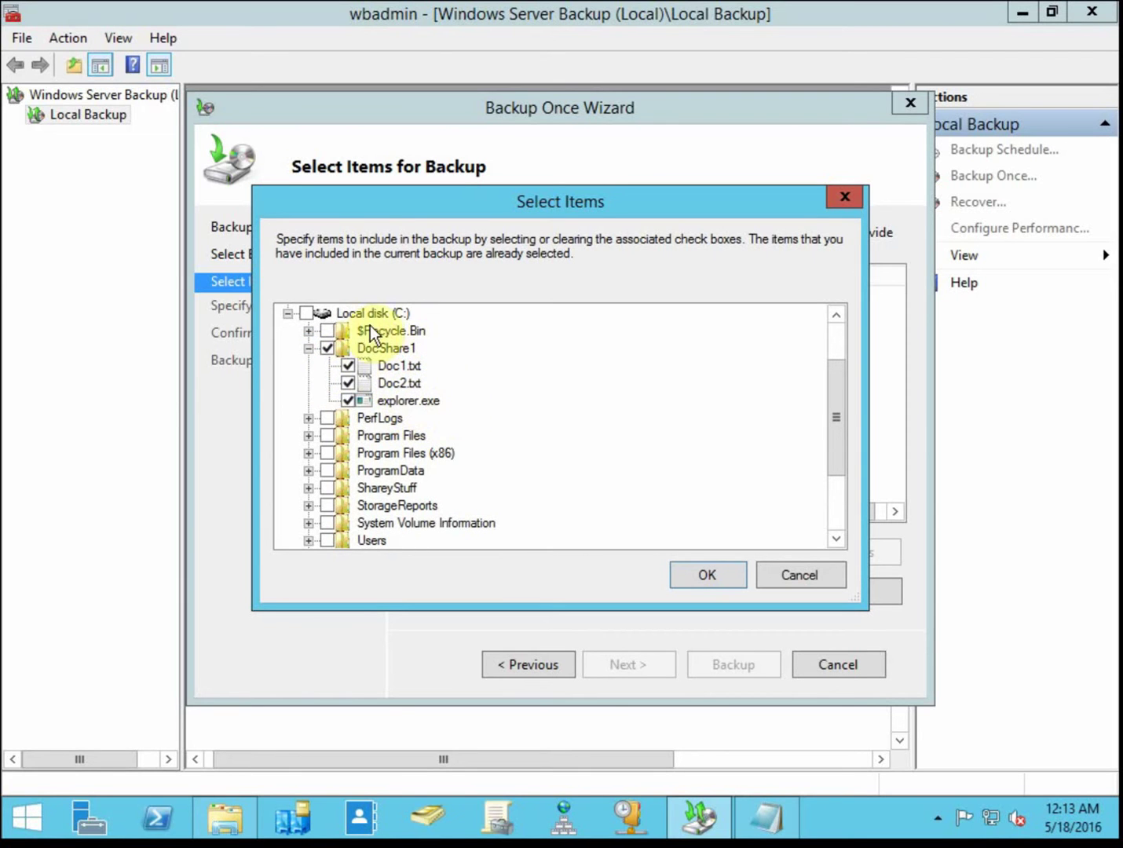
click(810, 566)
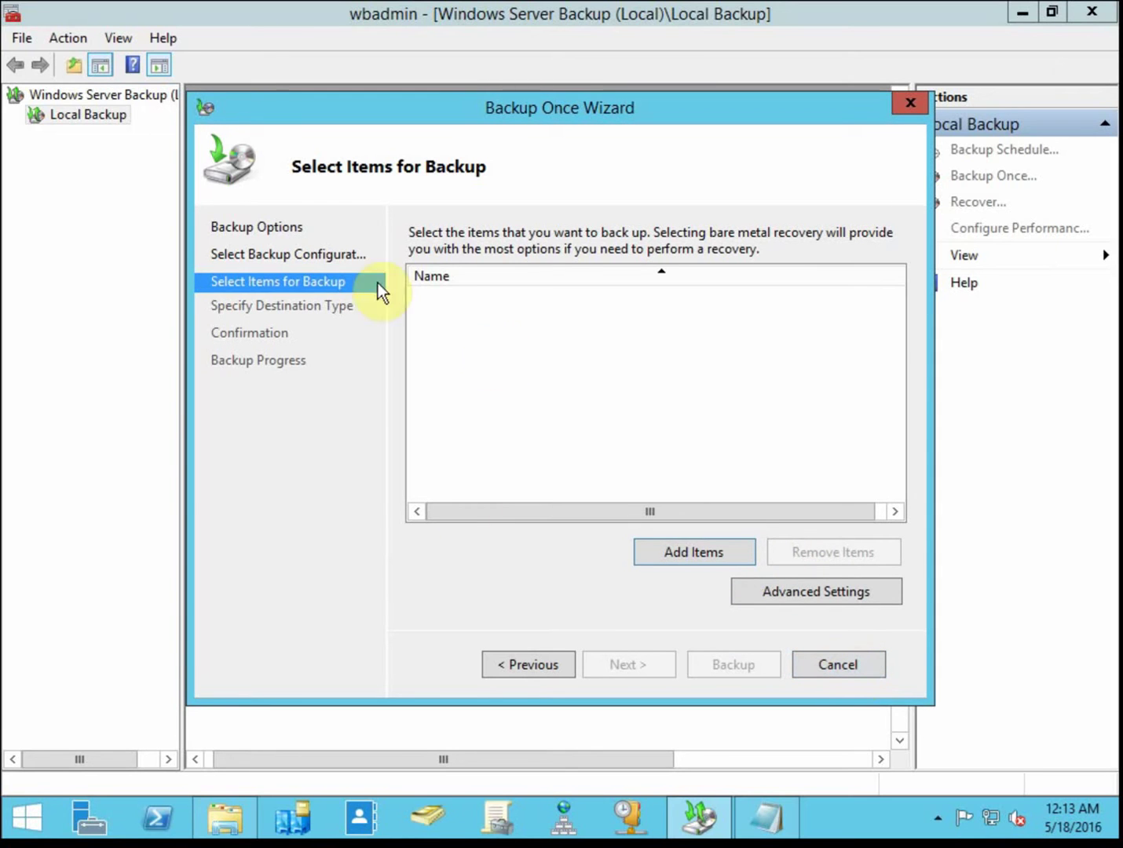
- Check the DocShare1 folder under Local disk (C:), confirm it, and advance to Specify Destination Type
click(713, 557)
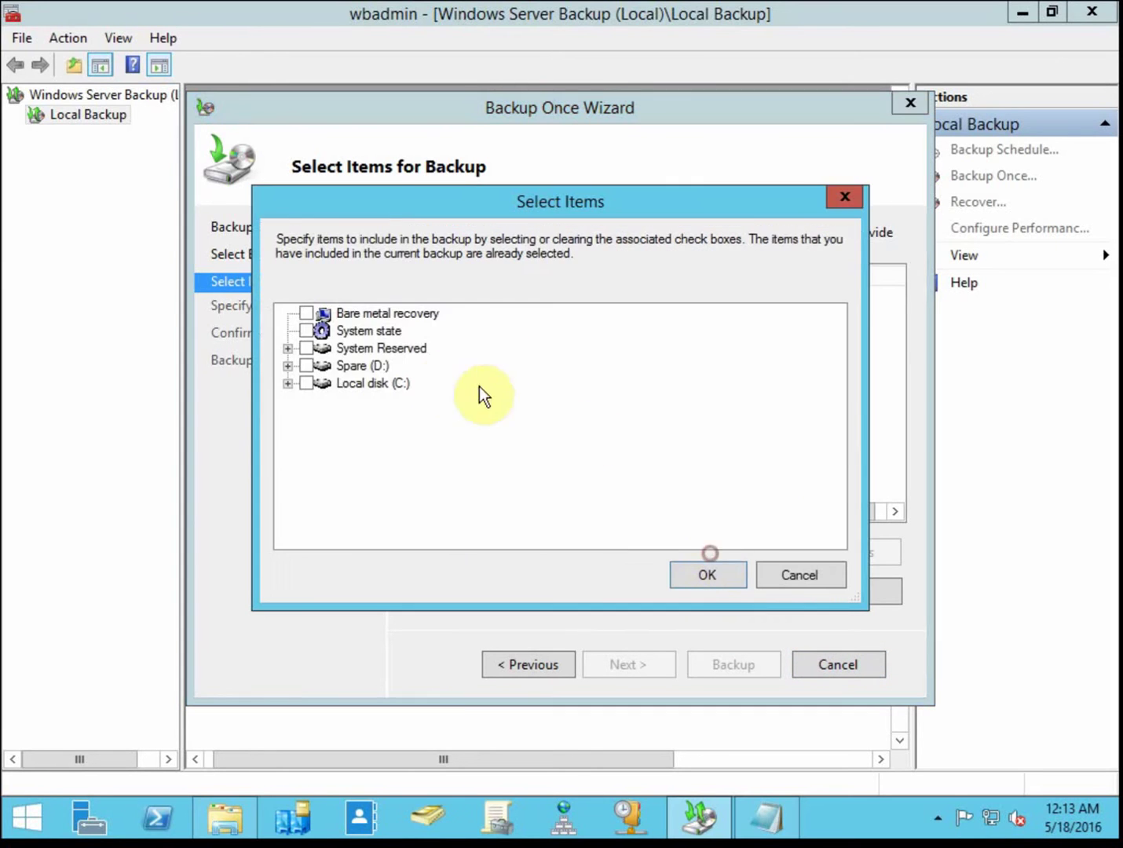
click(290, 384)
click(323, 348)
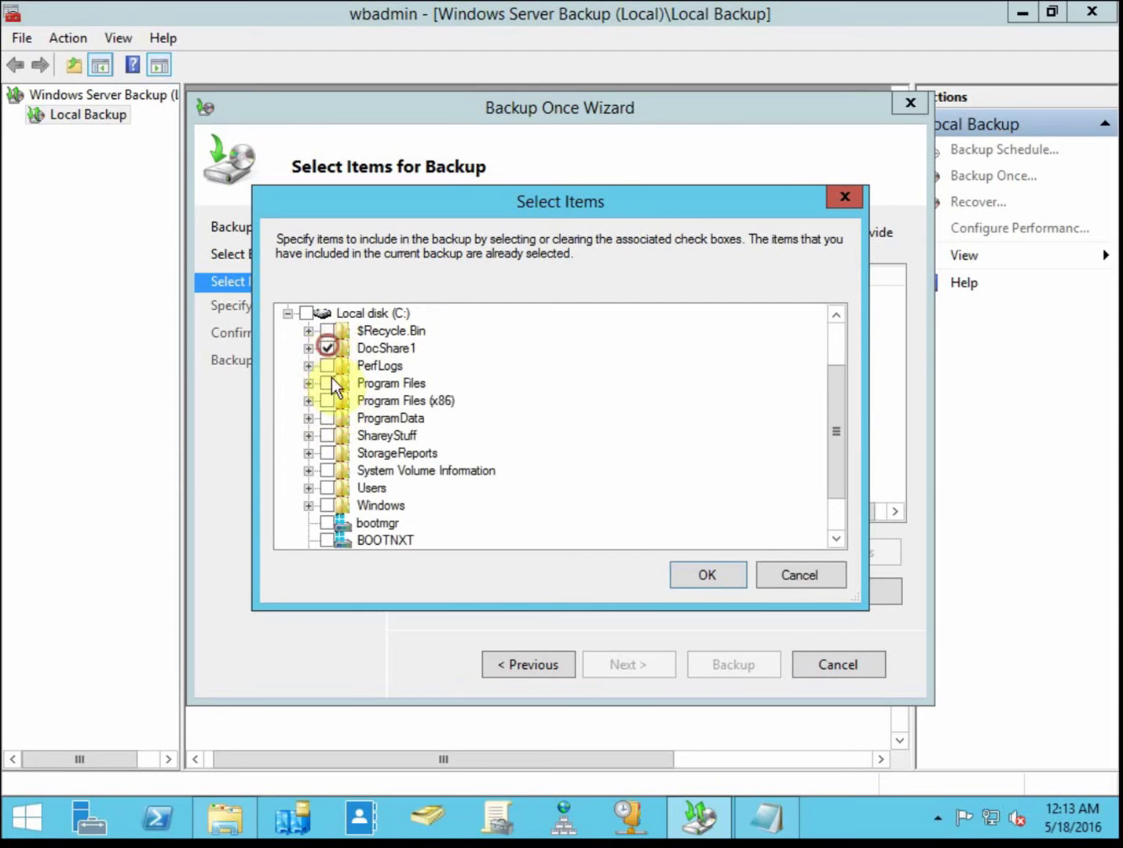
click(709, 578)
click(658, 663)
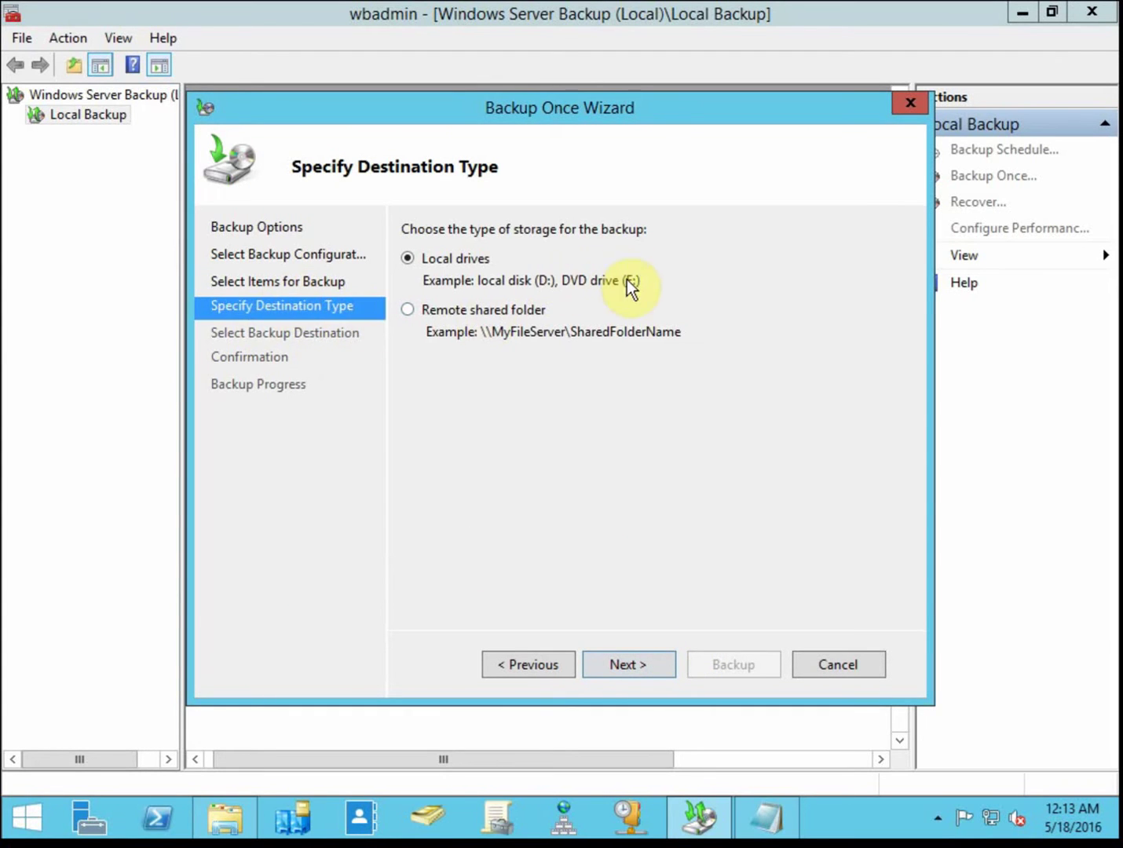
- Pick Spare (D:) as the backup destination, then cancel the Backup Once Wizard
click(656, 673)
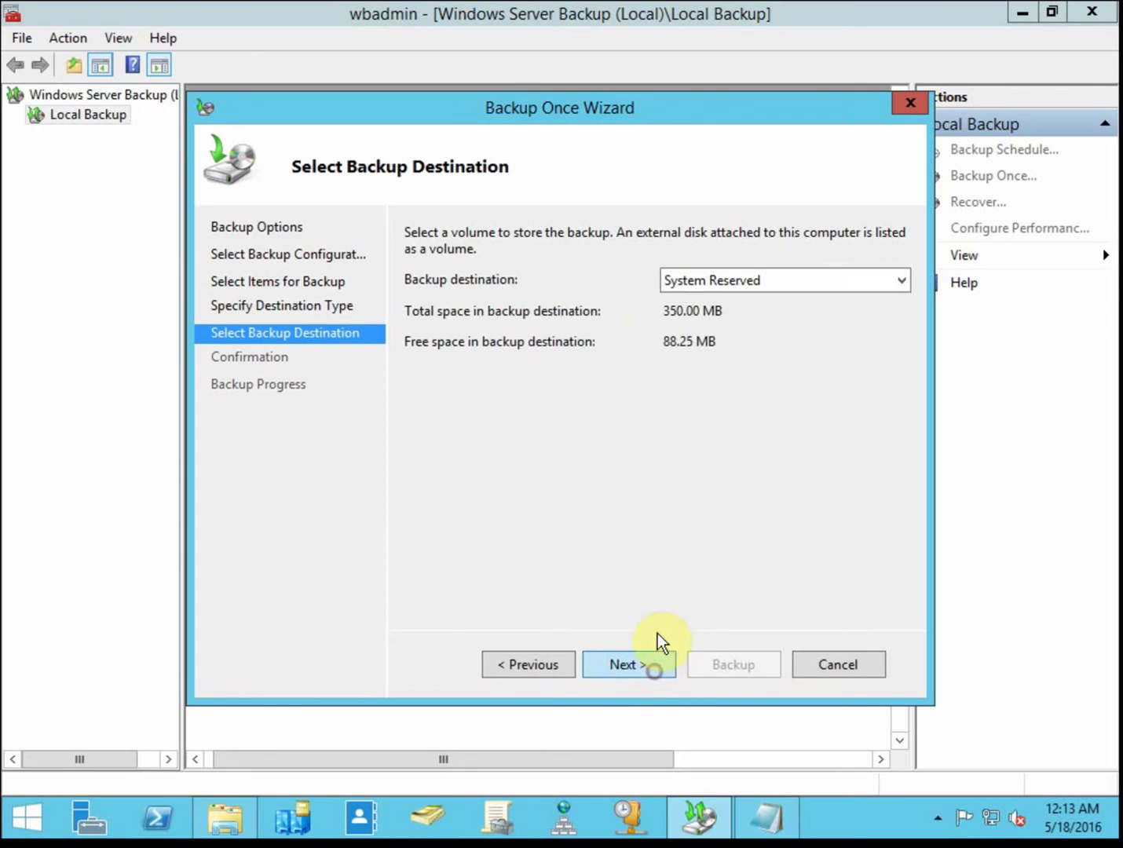
click(790, 280)
click(767, 318)
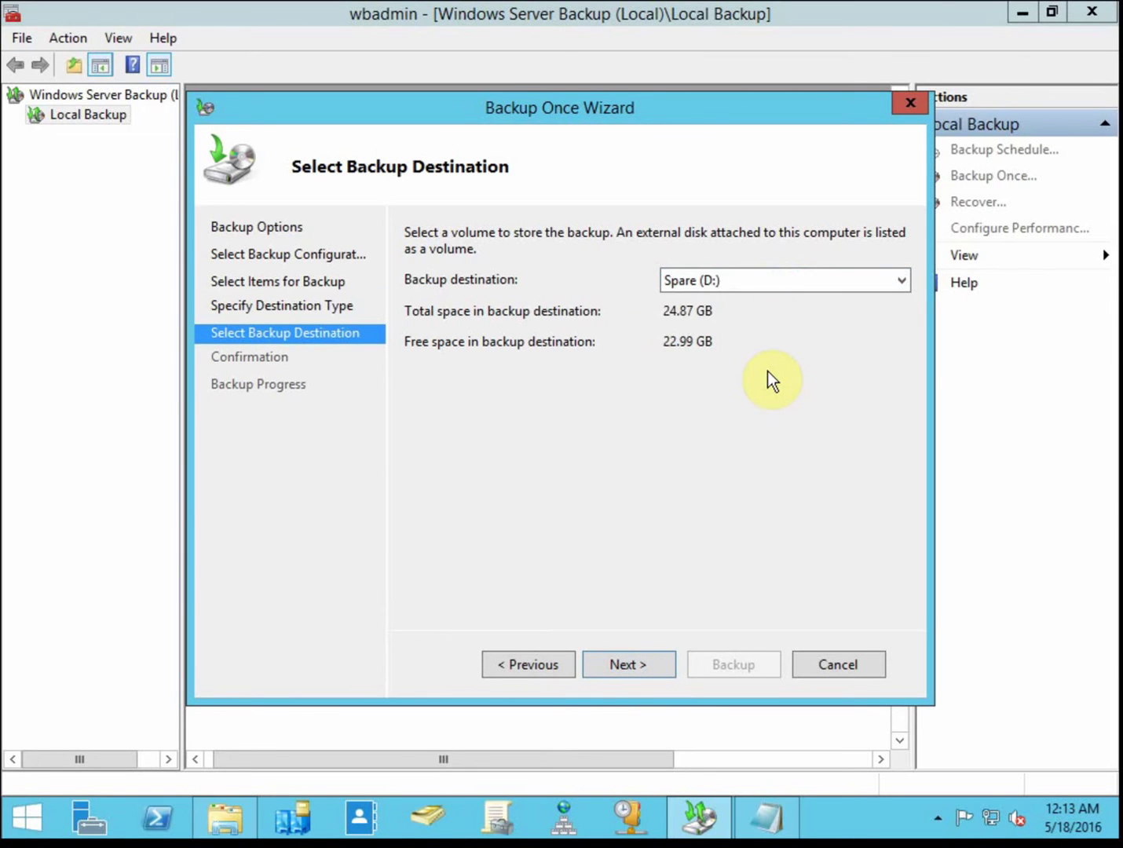
click(797, 276)
click(551, 460)
click(839, 664)
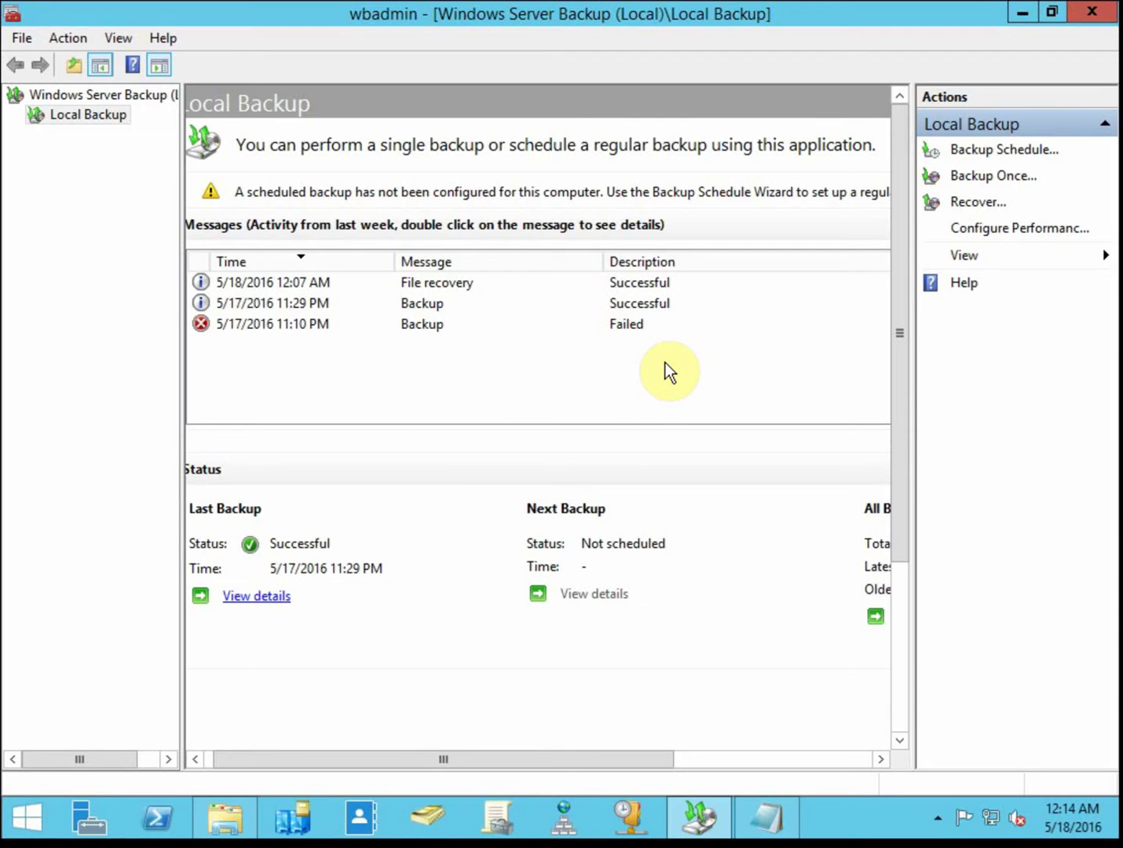
- Shift+Delete Doc1.txt in C:\DocShare1, confirm with Yes, and close the File Explorer window
click(222, 814)
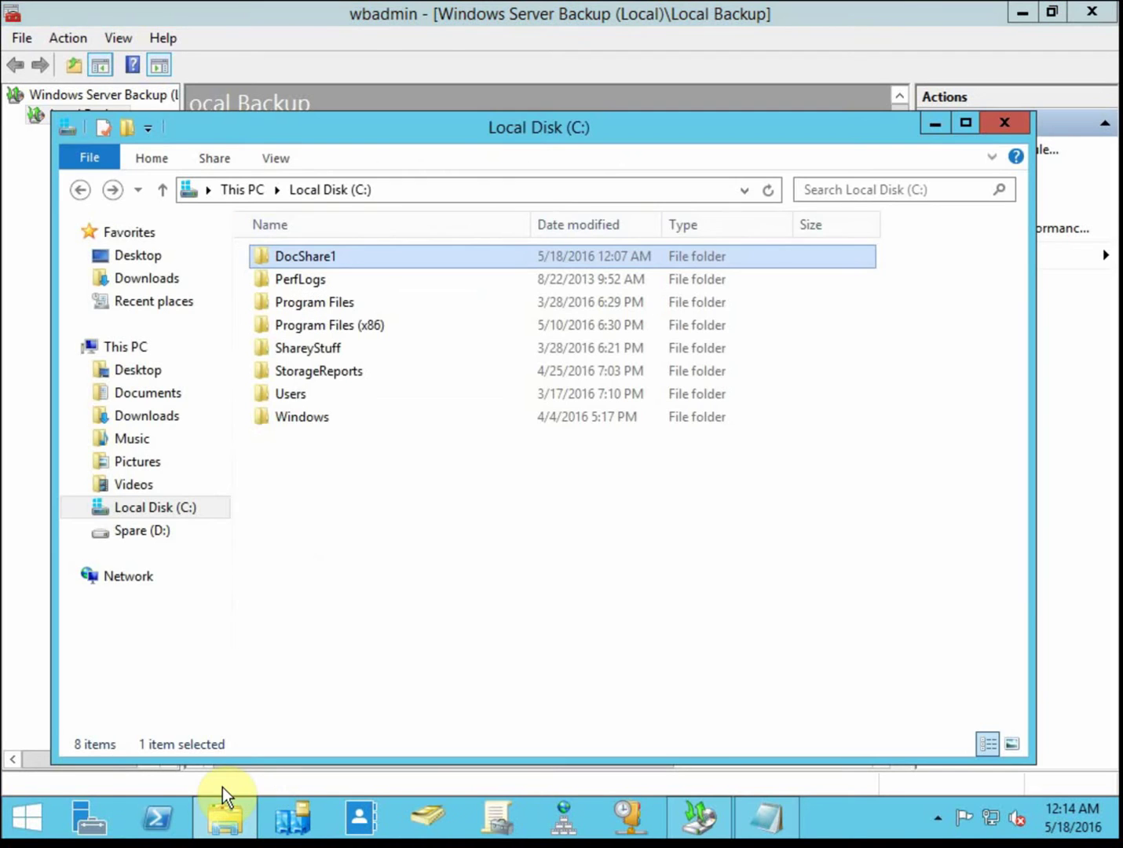
double_click(328, 260)
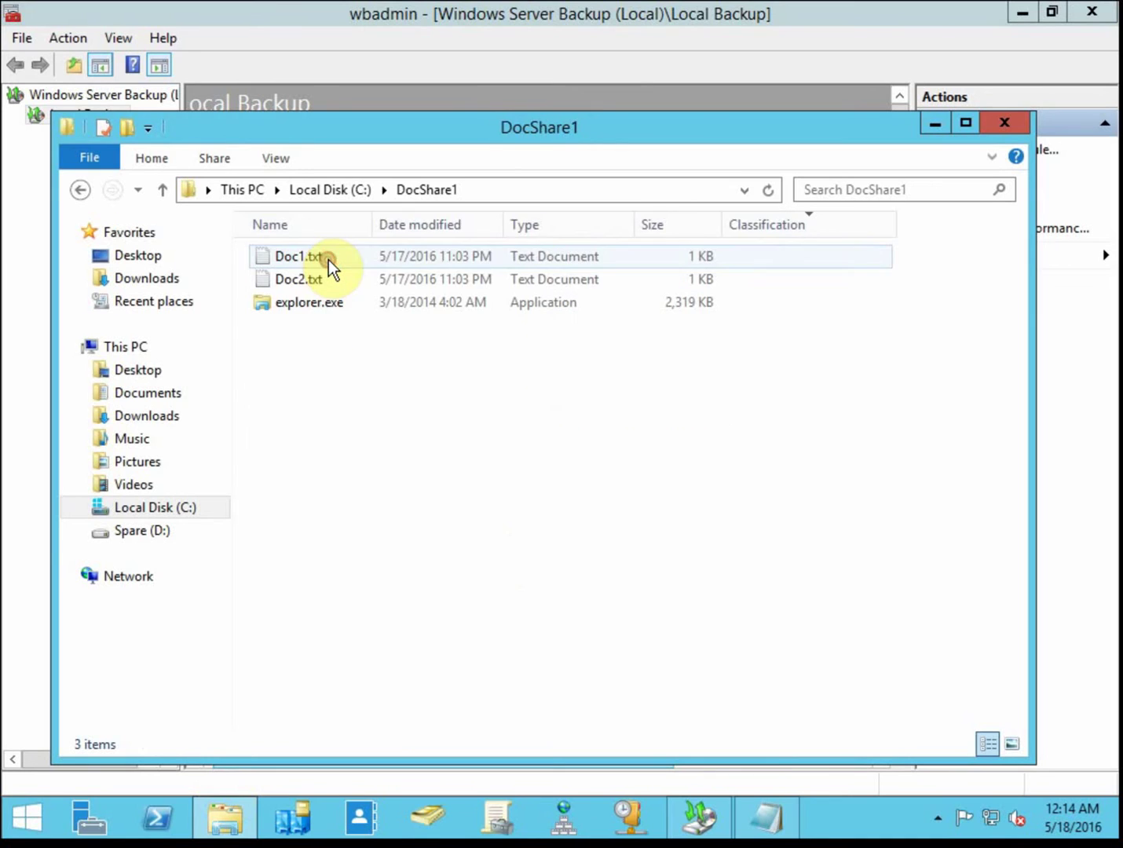
click(329, 260)
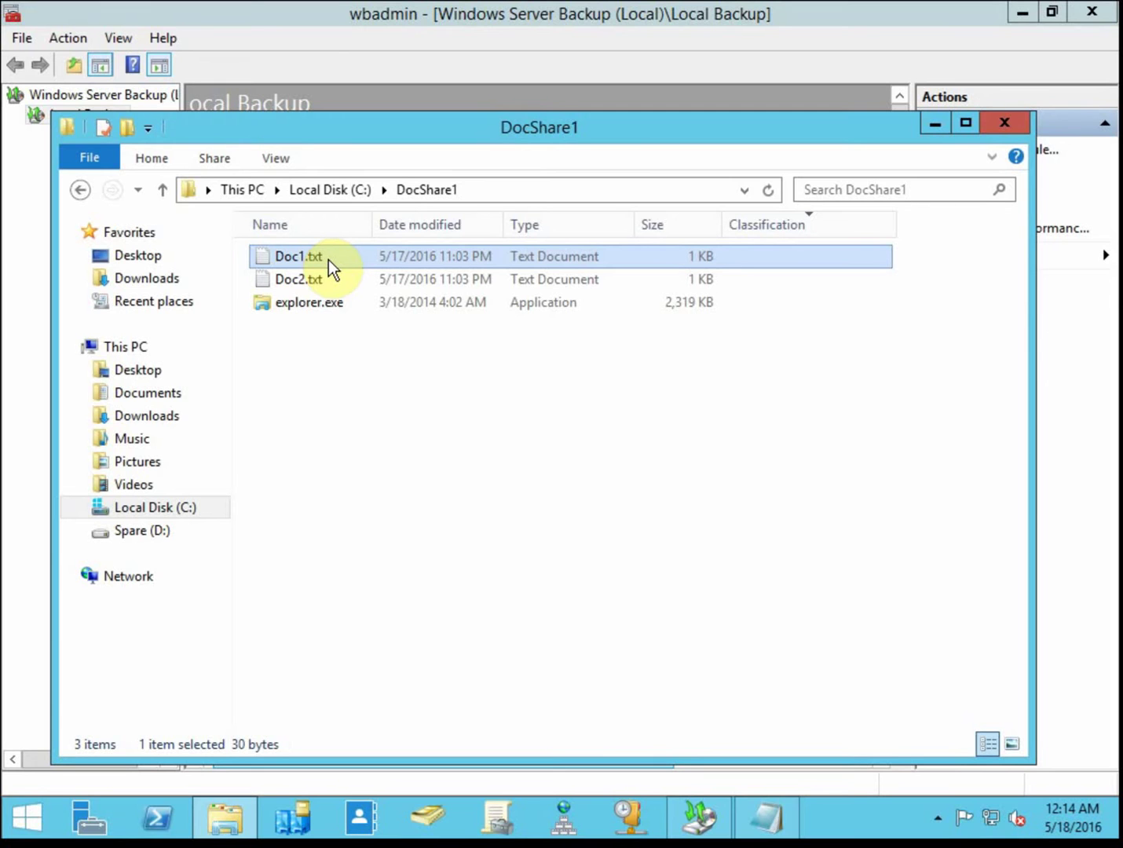
key(shift+Delete)
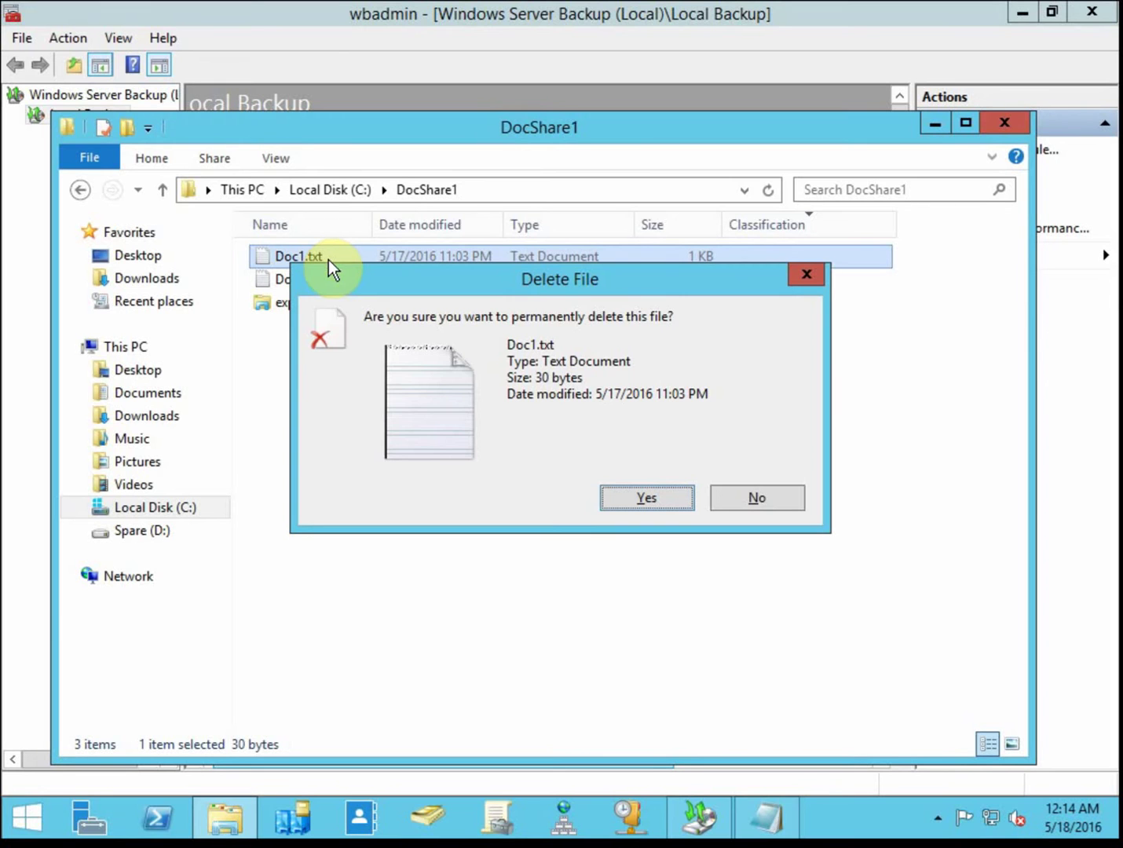
click(677, 495)
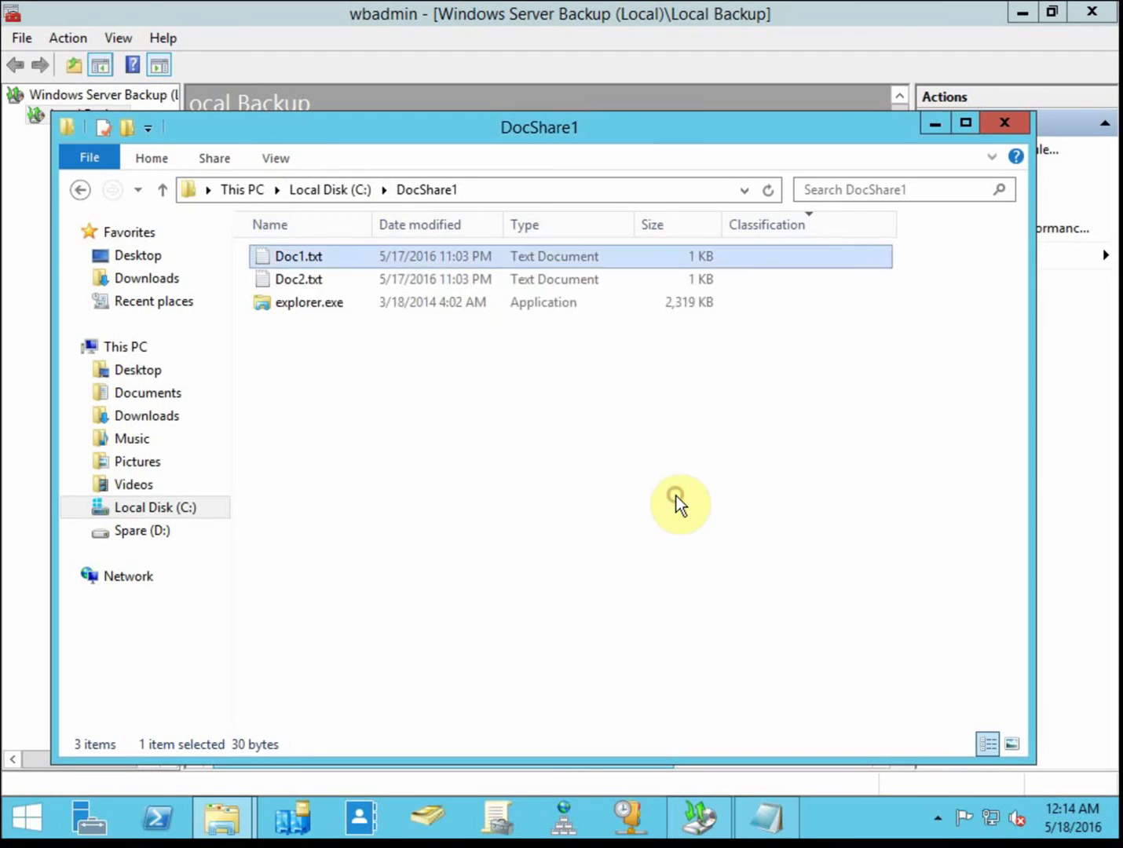
click(1001, 124)
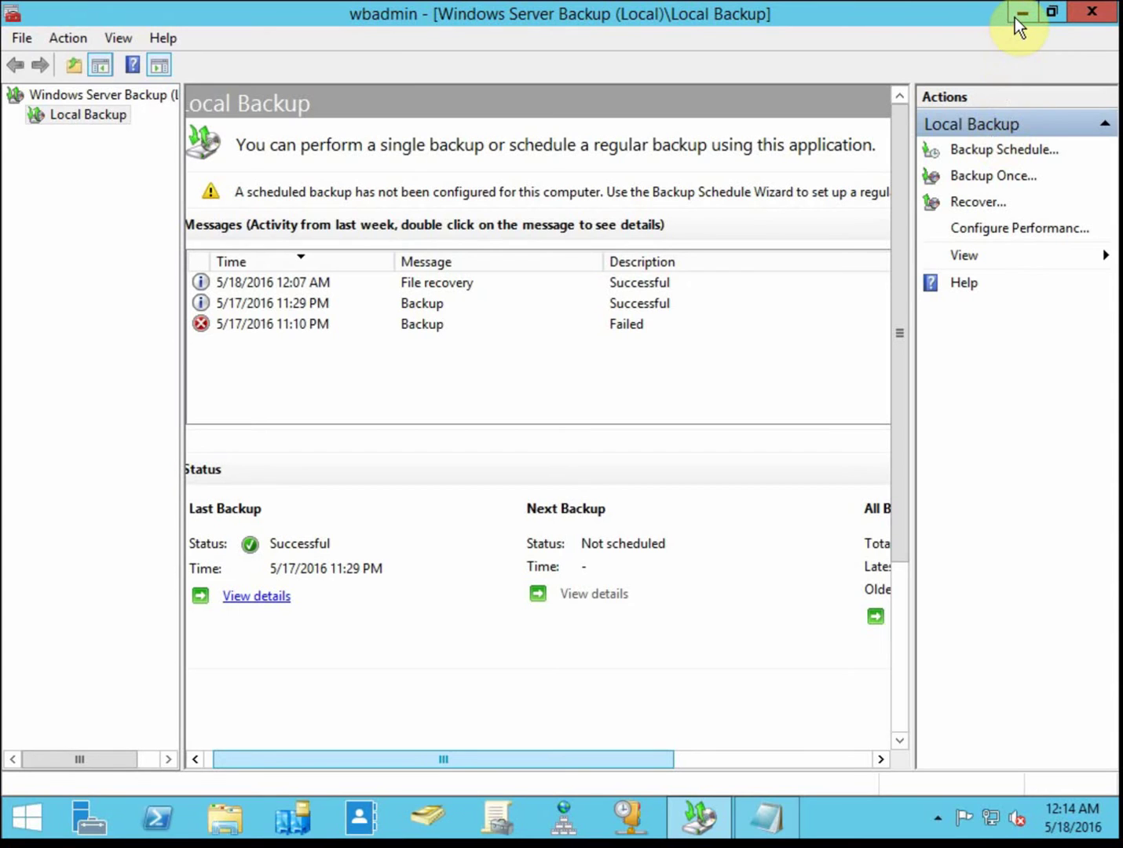
- Launch Recover… on This server, pick the 5/17/2016 backup, and choose Files and folders
click(987, 175)
click(982, 205)
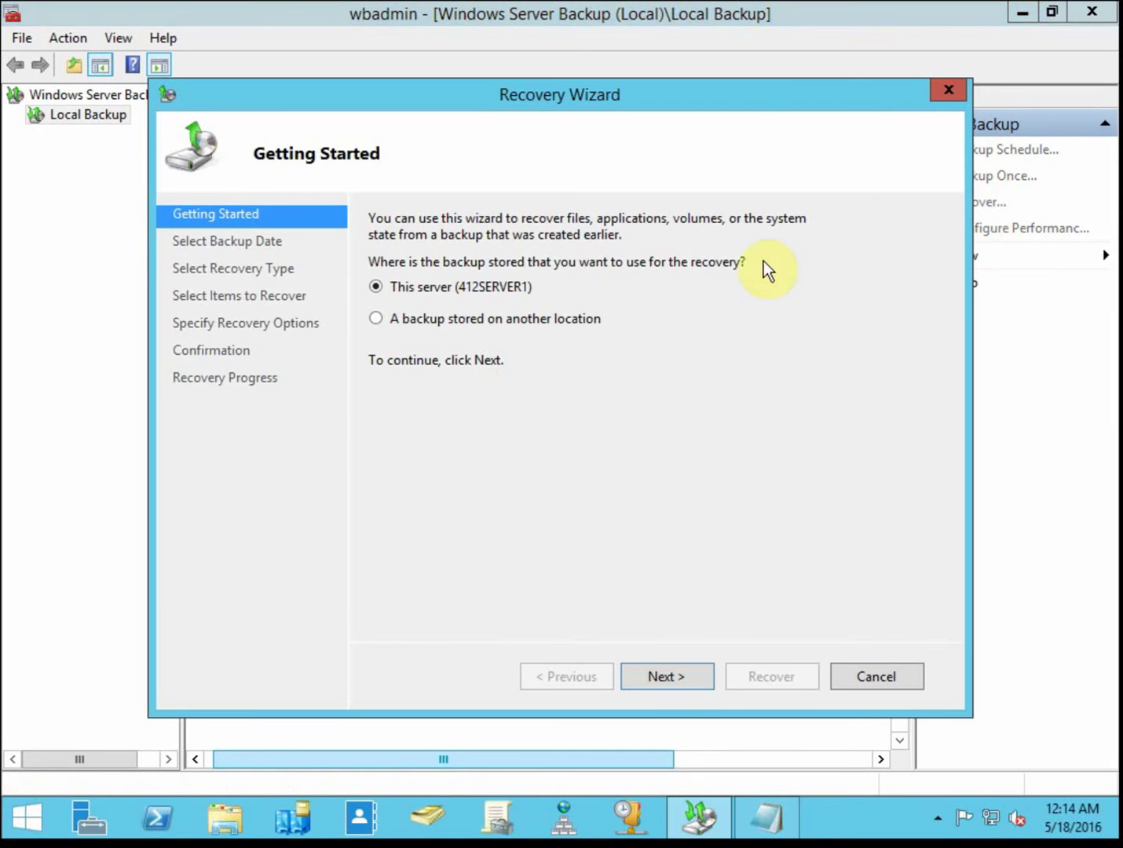
click(693, 678)
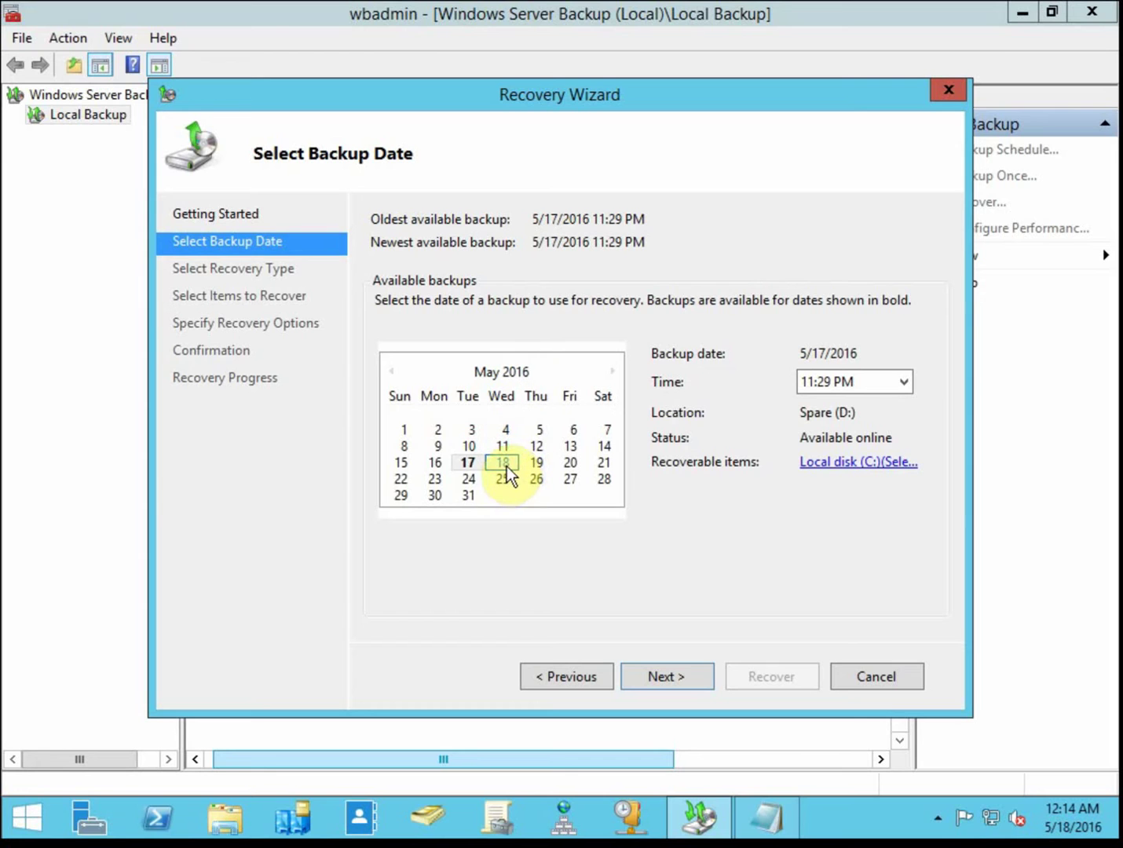
click(468, 466)
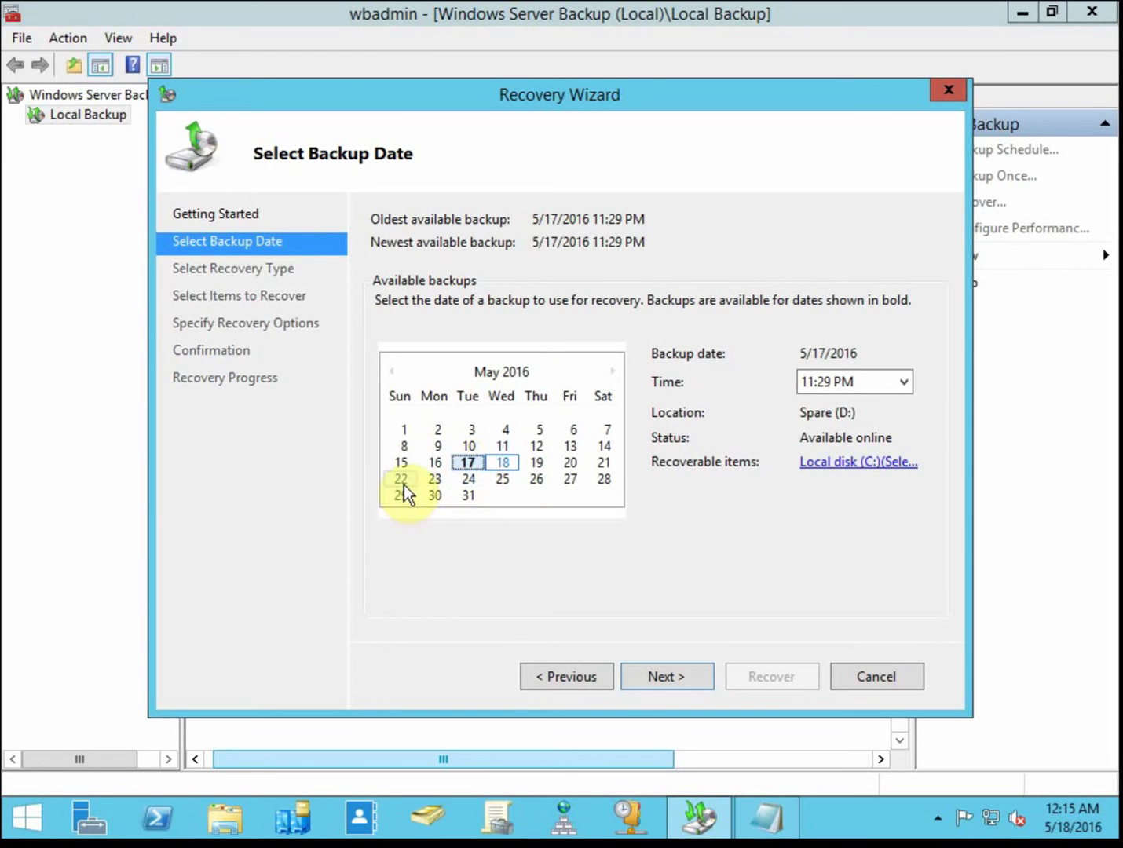
click(692, 680)
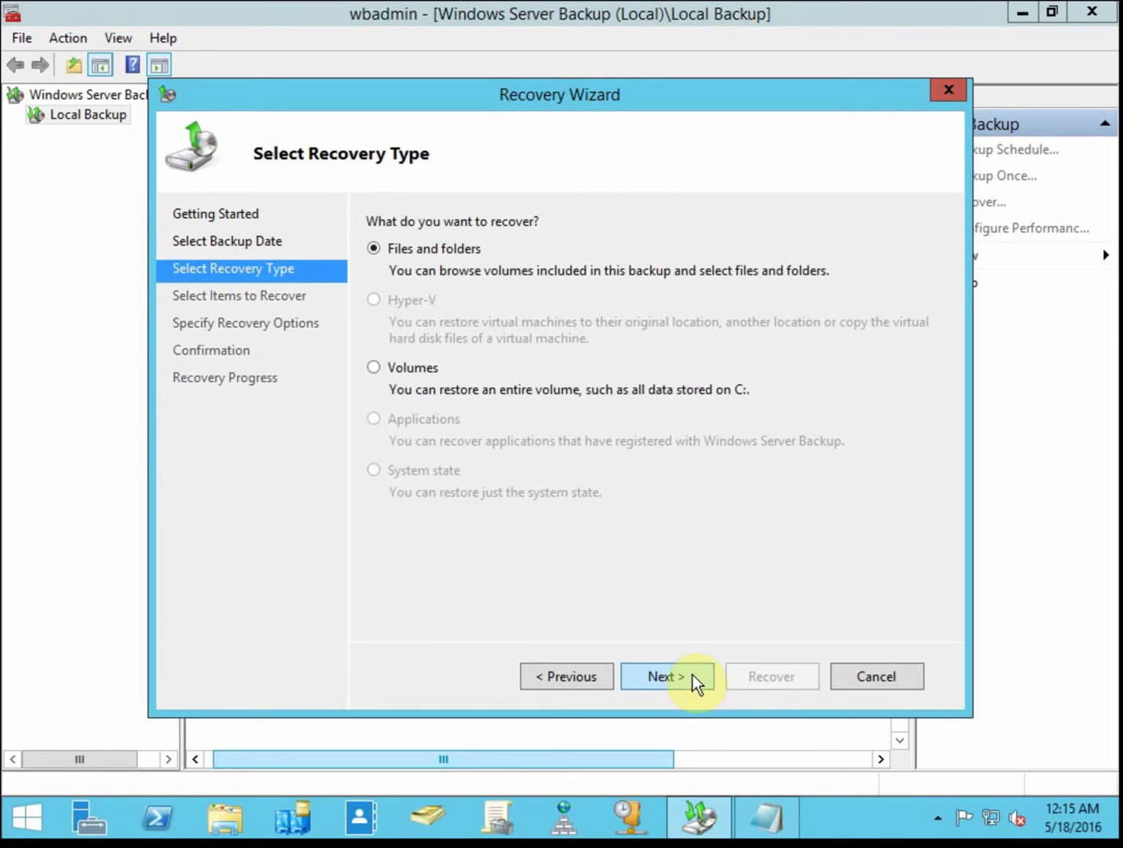
click(461, 259)
- Expand 412Server1 > Local disk (C:) > DocShare1, select Doc1.txt, and advance to recovery options
click(670, 678)
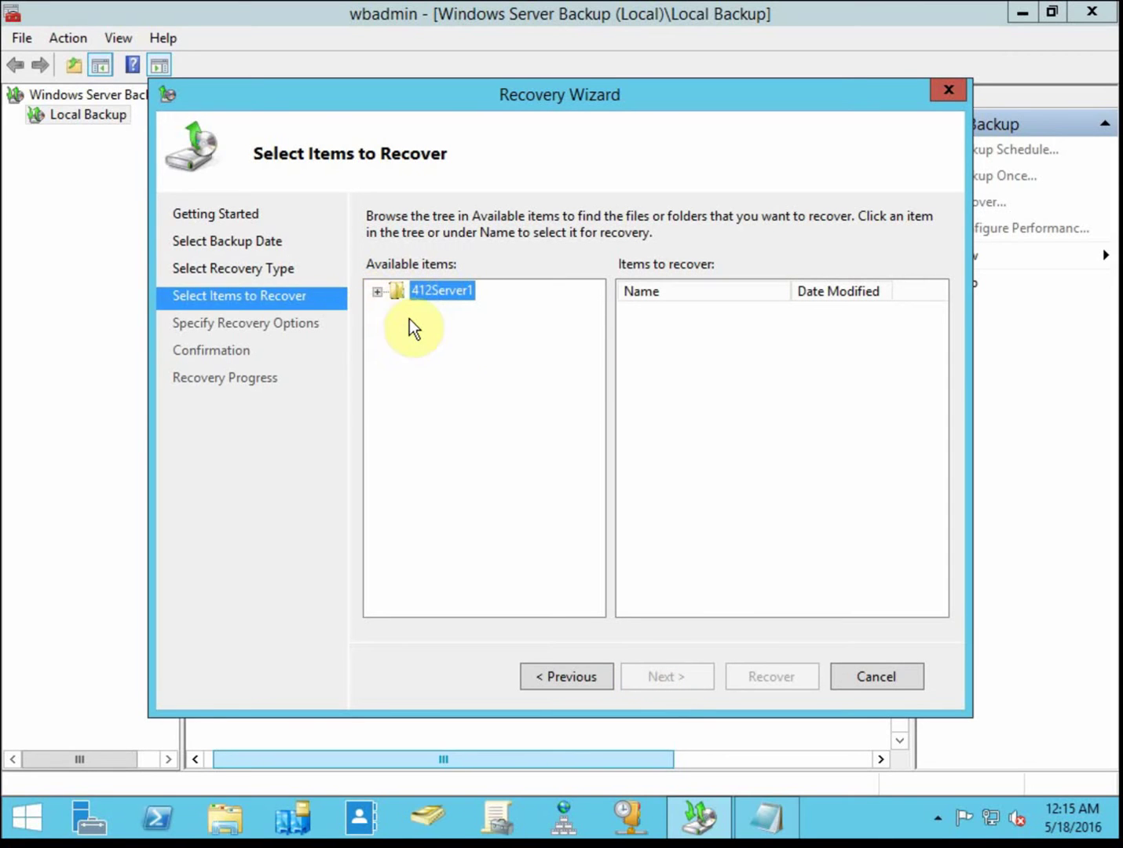
click(378, 291)
click(439, 311)
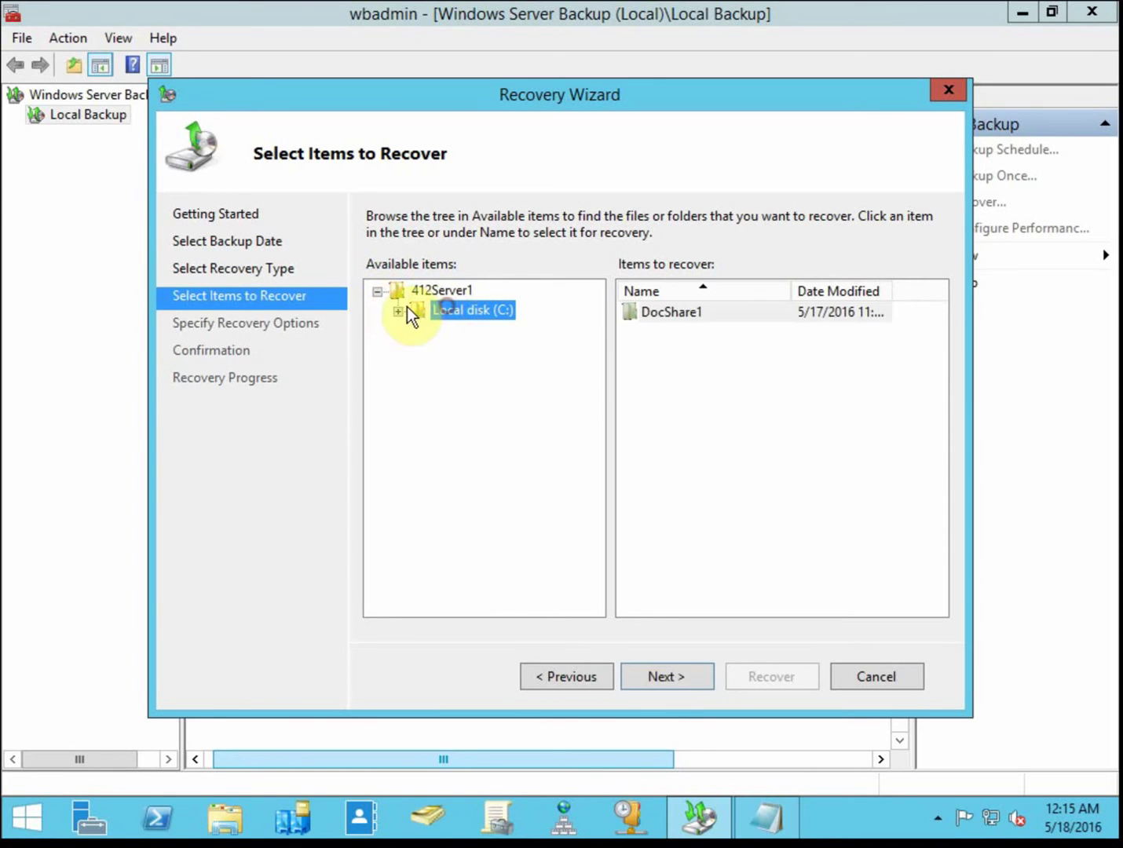
click(398, 311)
click(467, 331)
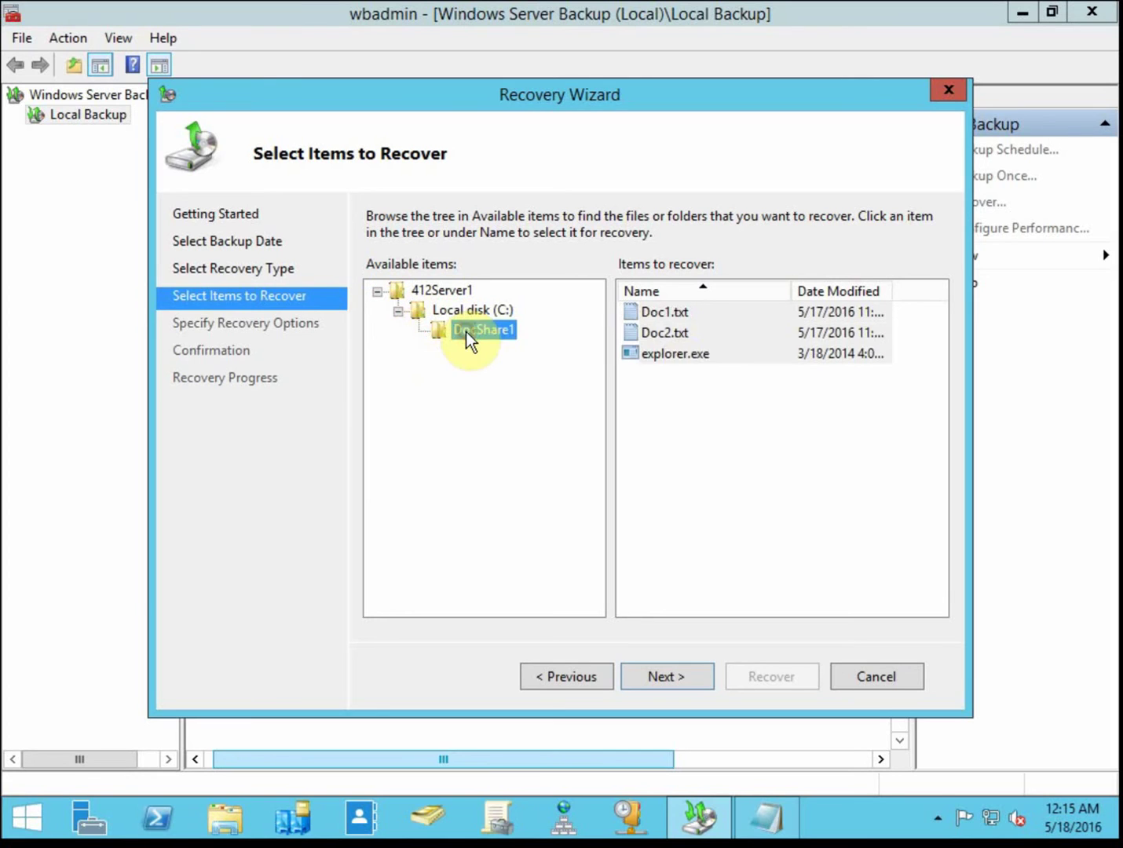
click(691, 357)
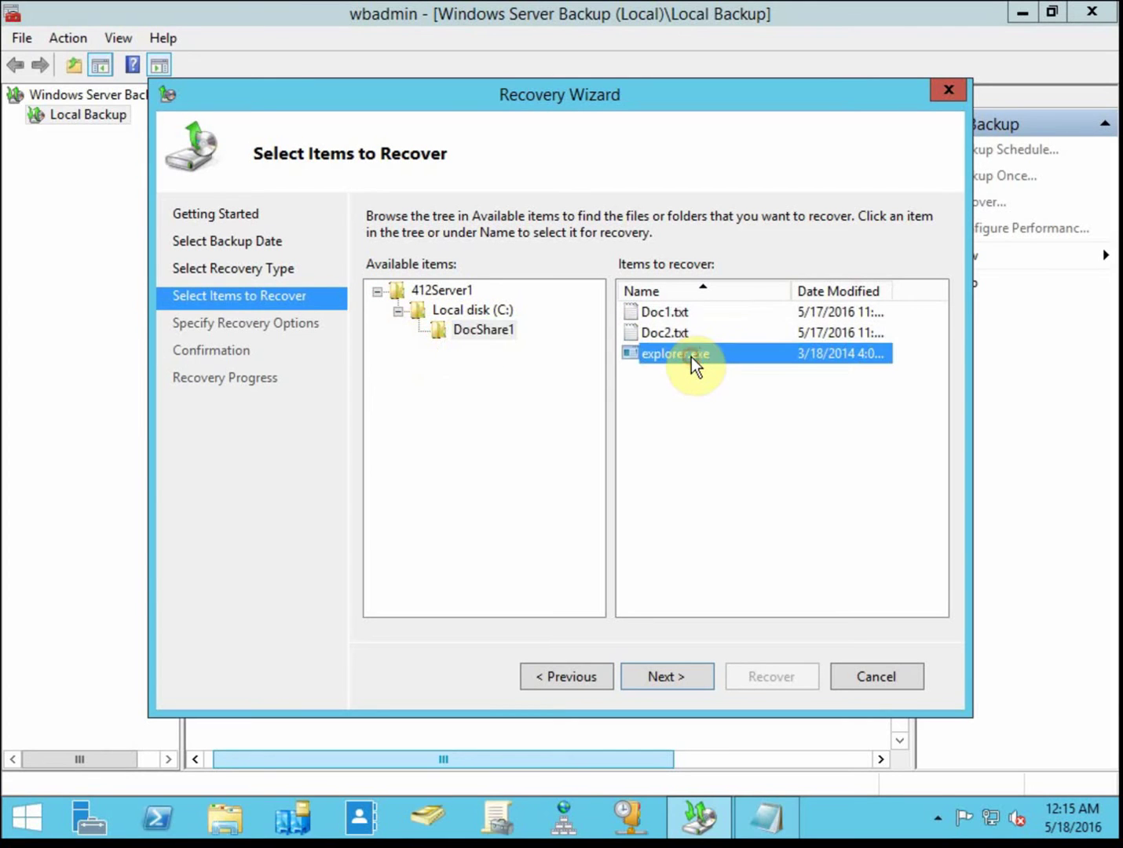
click(687, 314)
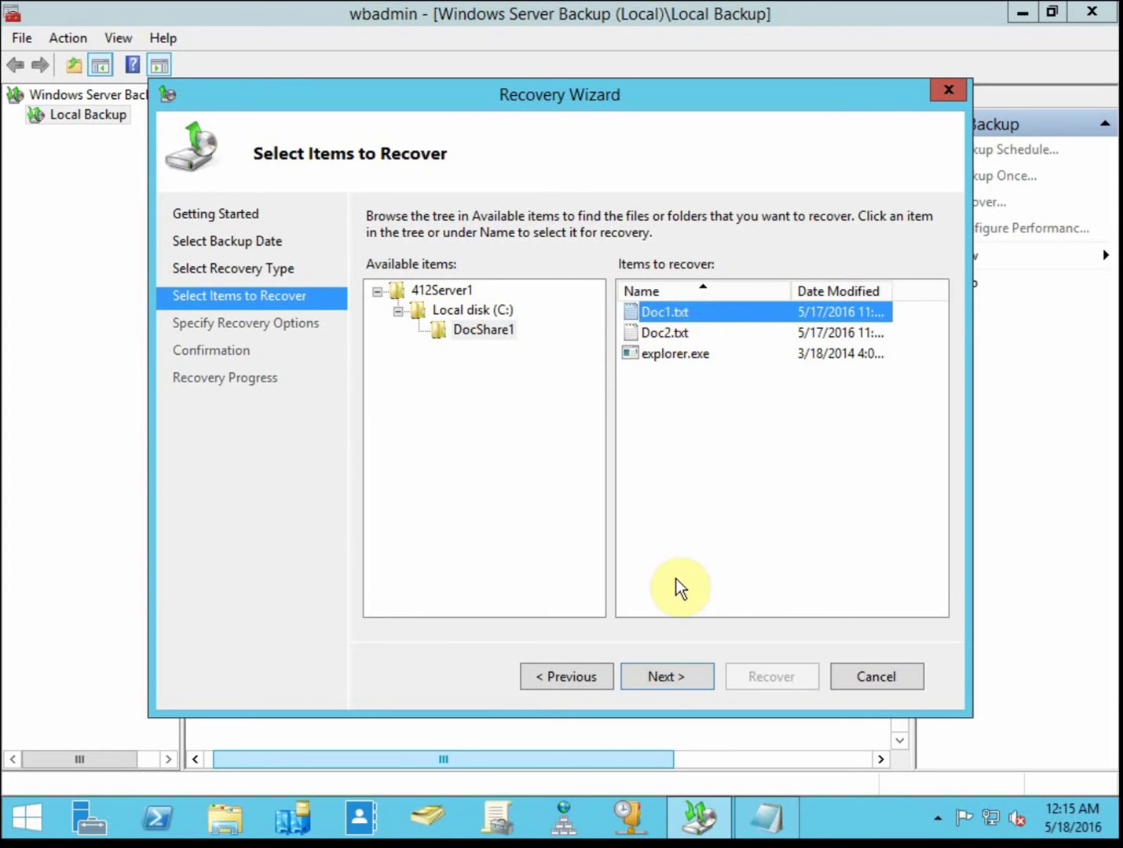
click(674, 678)
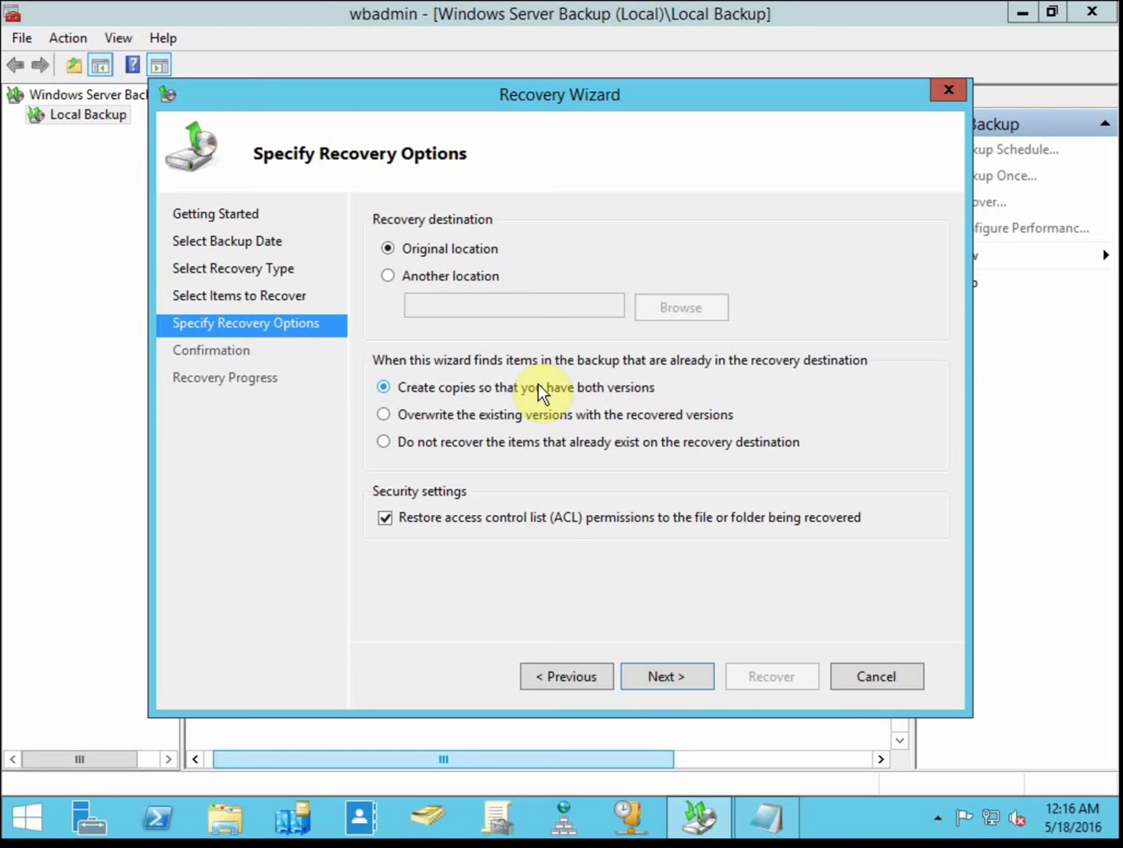
- Choose 'Do not recover the items that already exist' and advance to the Confirmation page
click(526, 417)
click(565, 445)
click(666, 673)
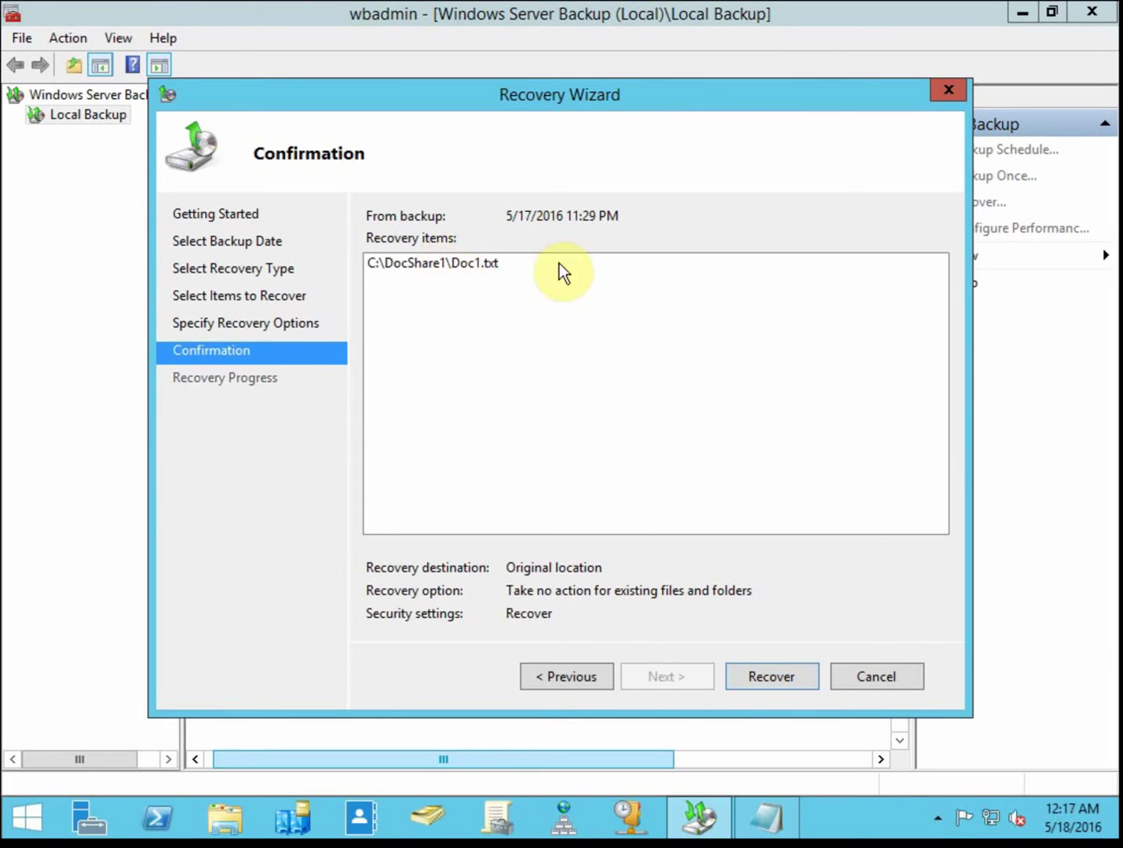
- Recover Doc1.txt into C:\DocShare1 and close the wizard once the status shows Completed
click(794, 678)
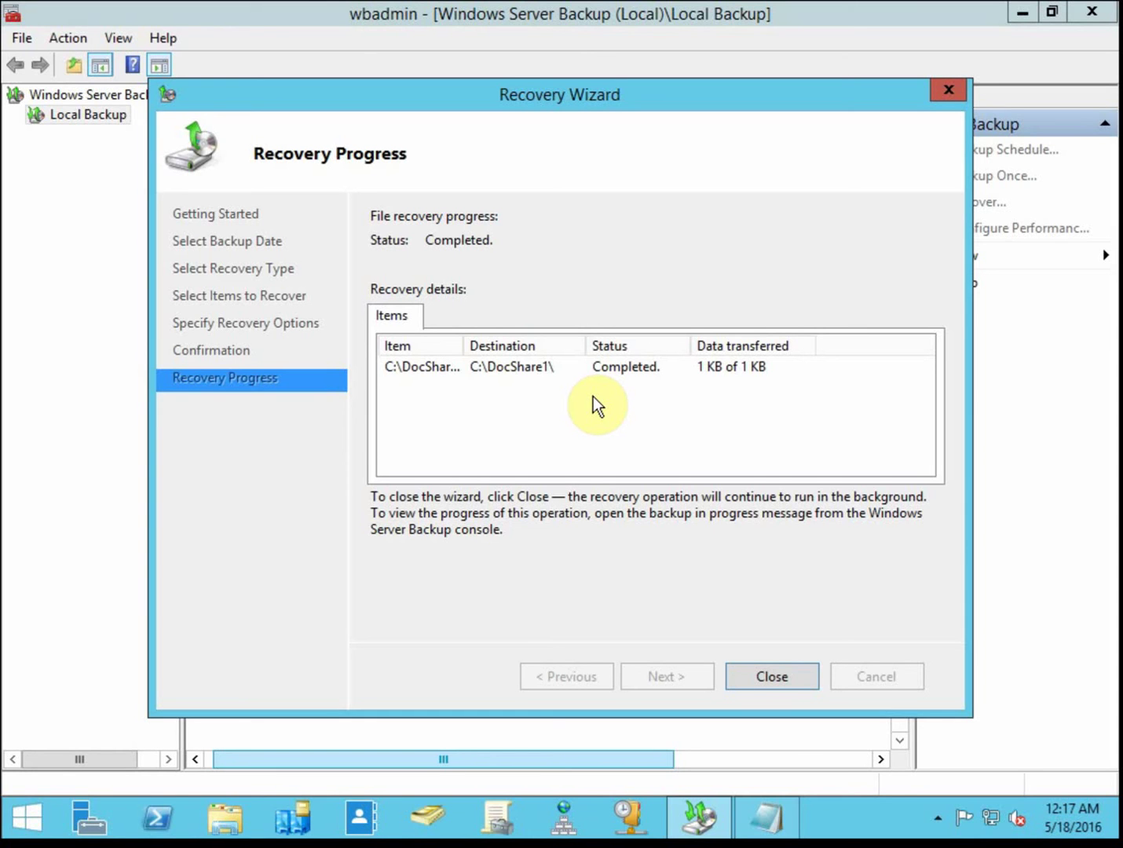
click(785, 670)
- Browse to C:\DocShare1 and check that restored Doc1.txt has no previous versions
click(229, 814)
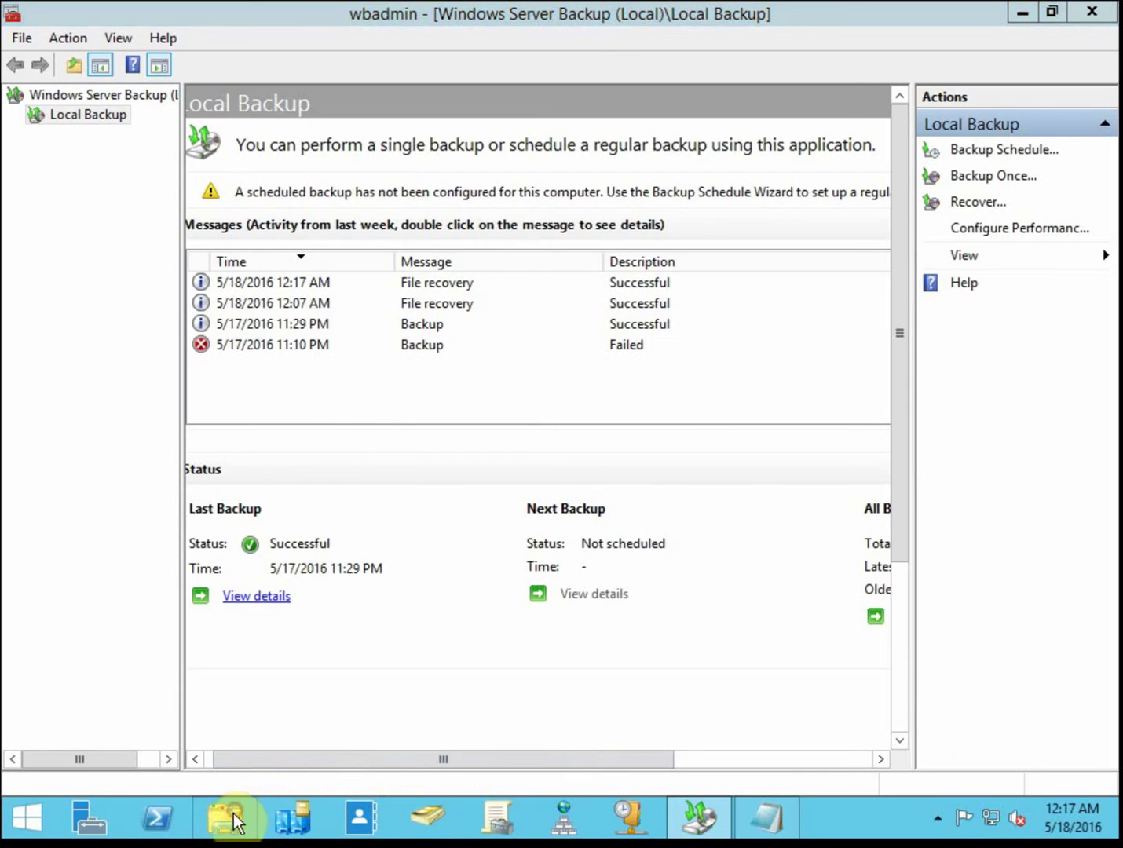
double_click(409, 495)
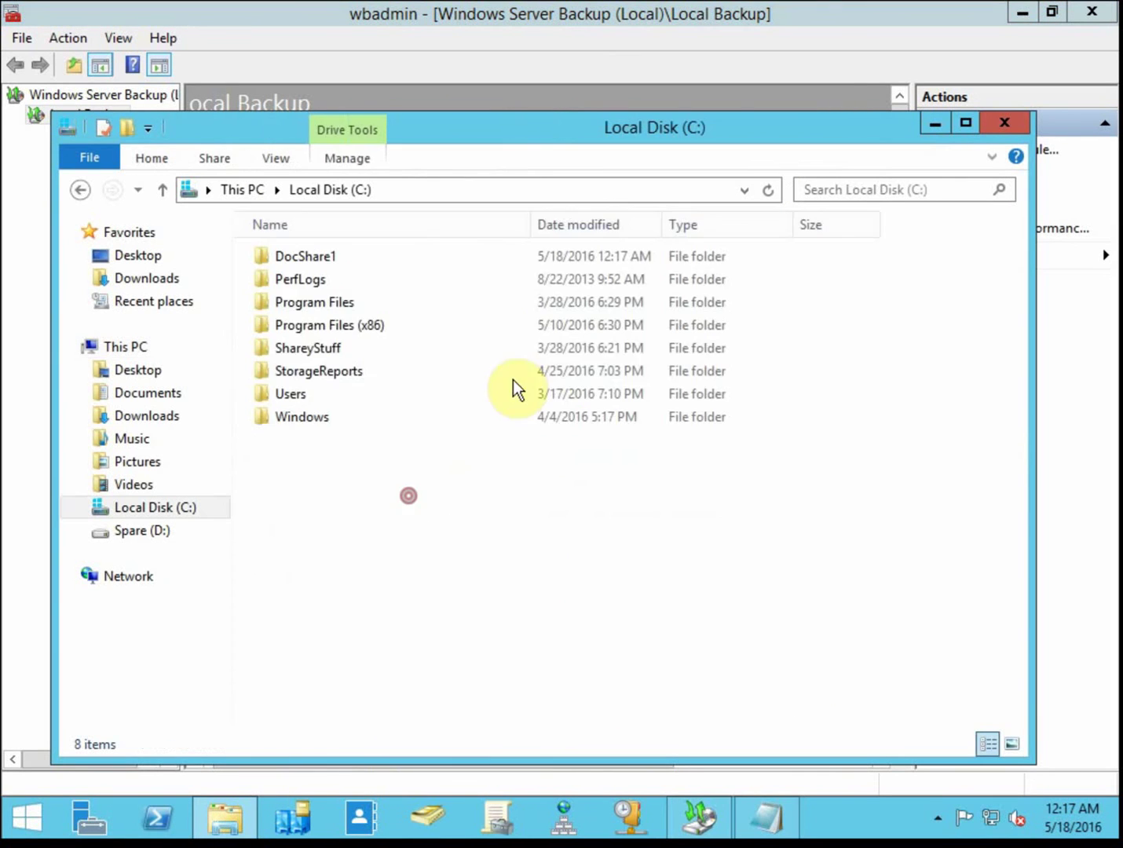
double_click(348, 251)
click(347, 254)
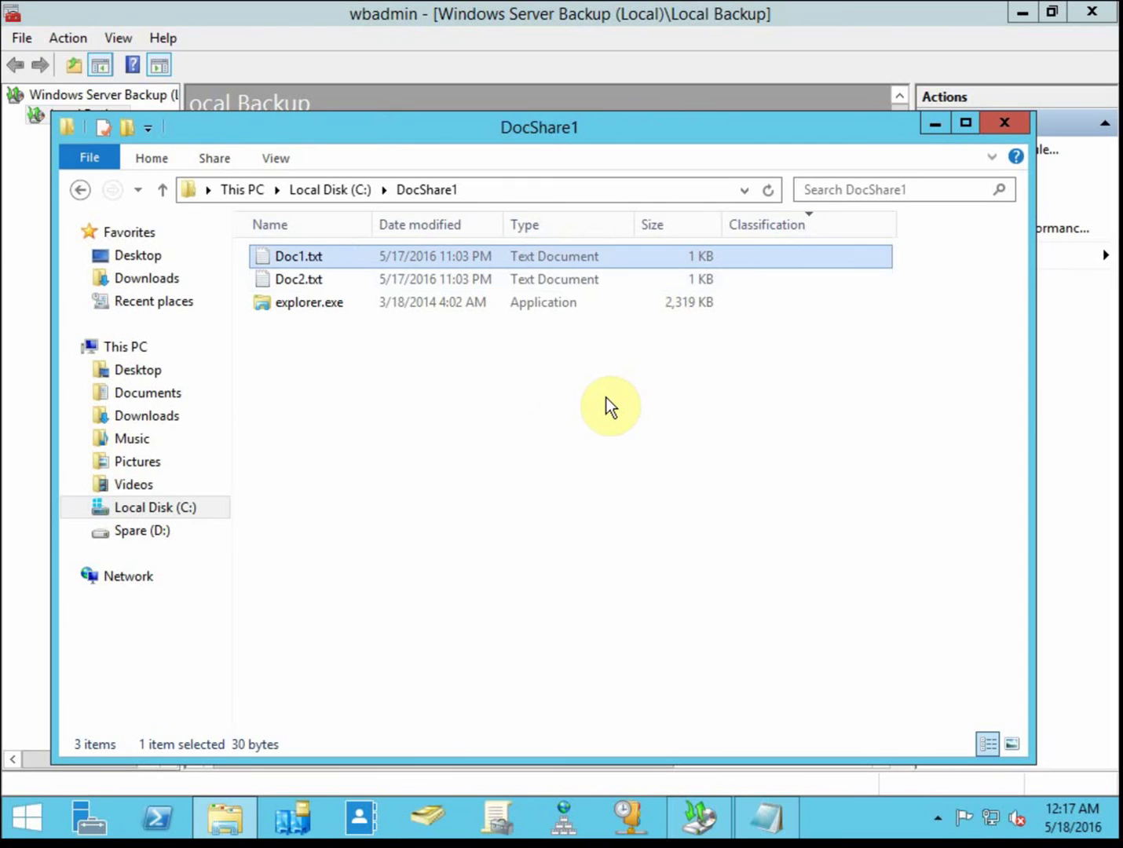
click(607, 397)
right_click(304, 255)
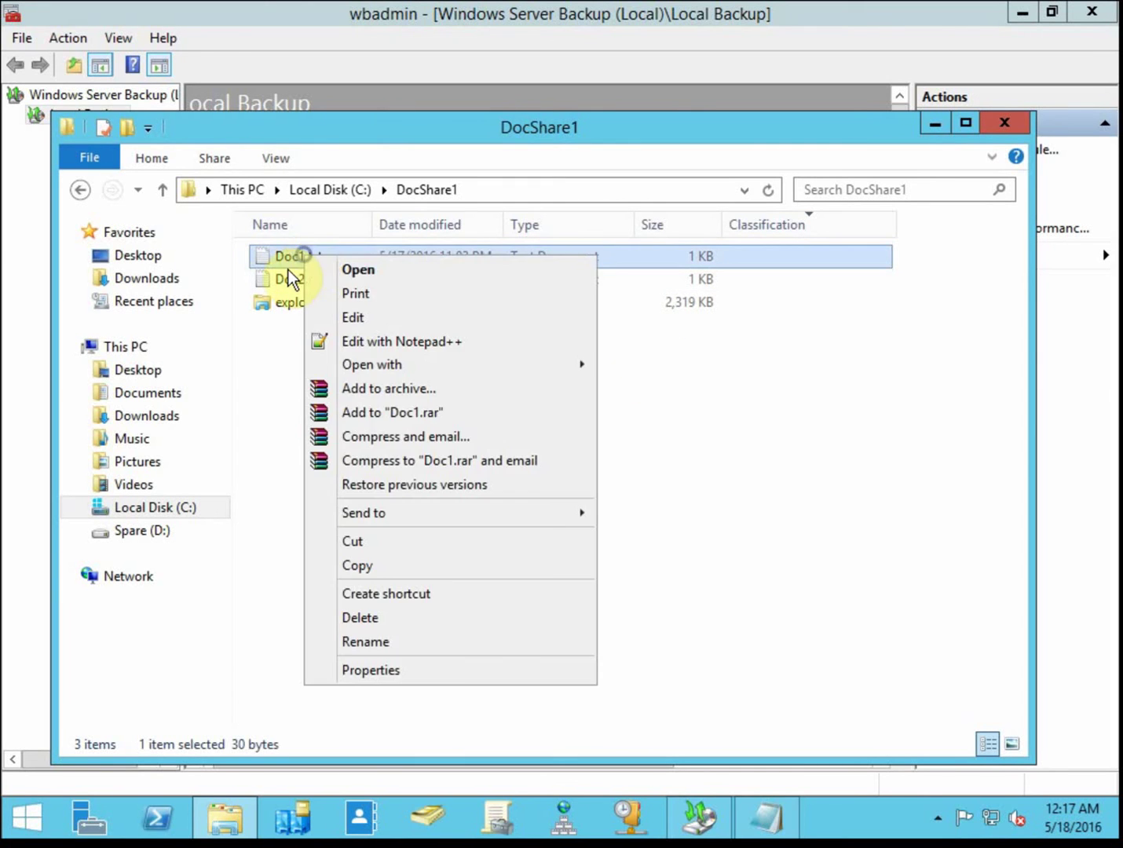
click(451, 672)
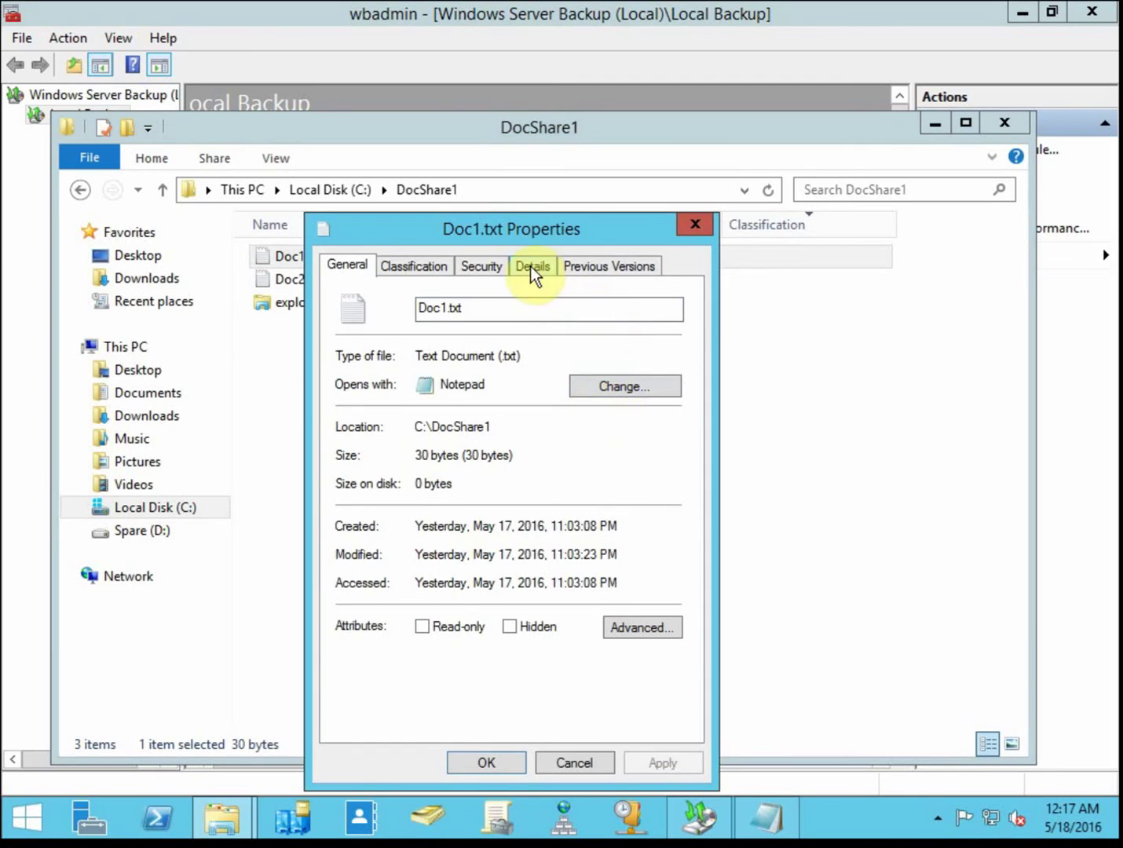
click(624, 266)
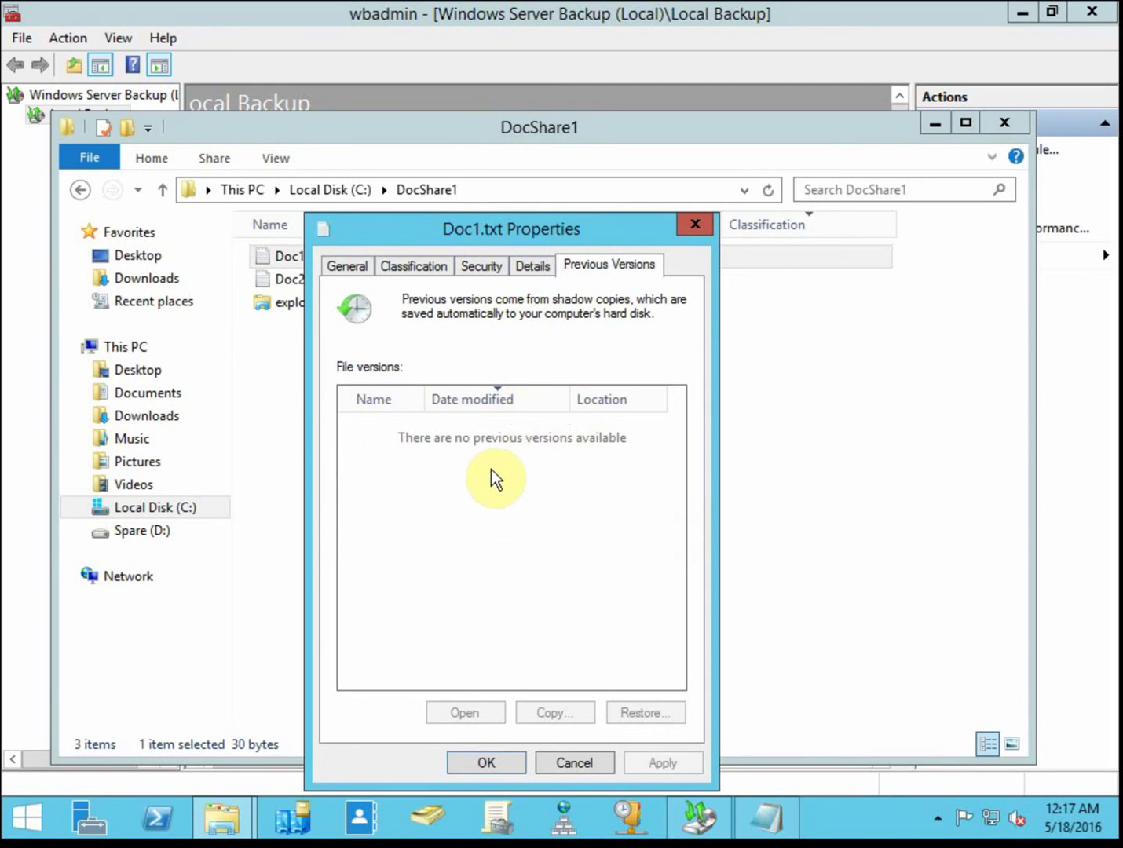
click(576, 762)
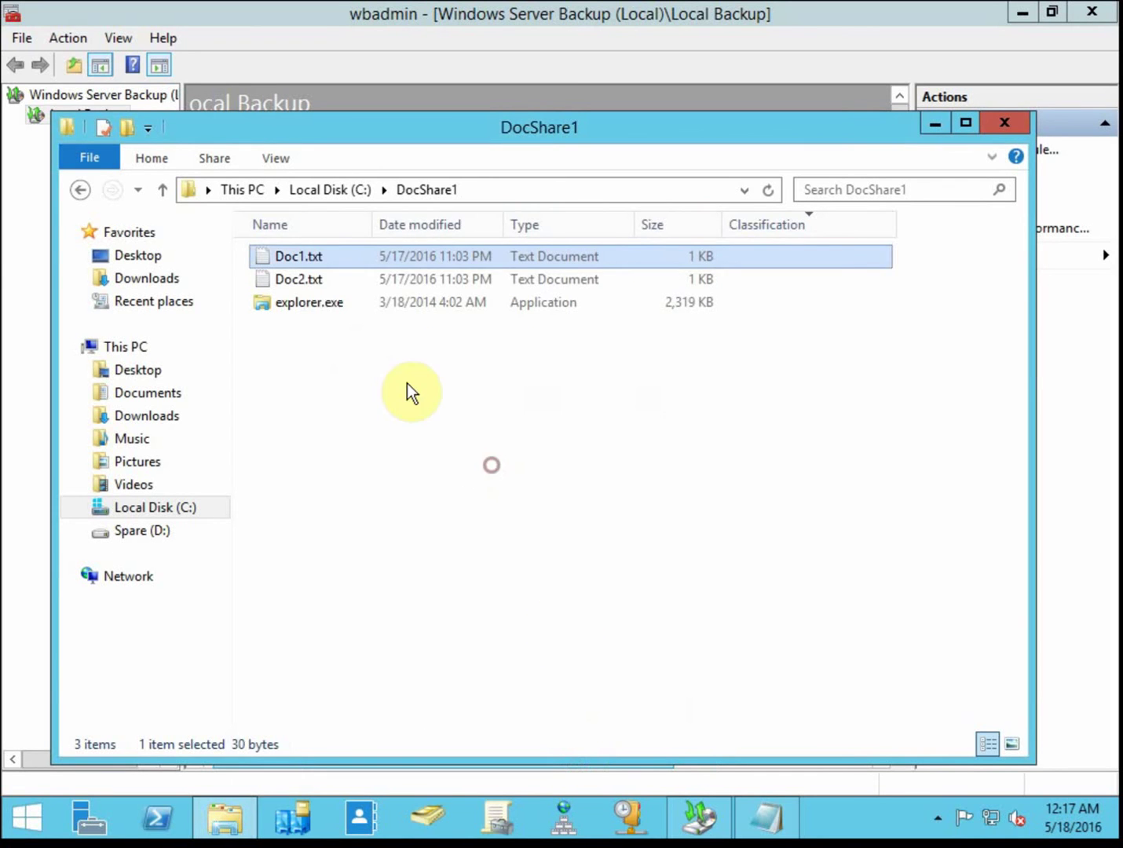
- Confirm the DocShare1 folder also lists no previous versions, then cancel its Properties
key(alt+Left)
click(279, 255)
right_click(280, 253)
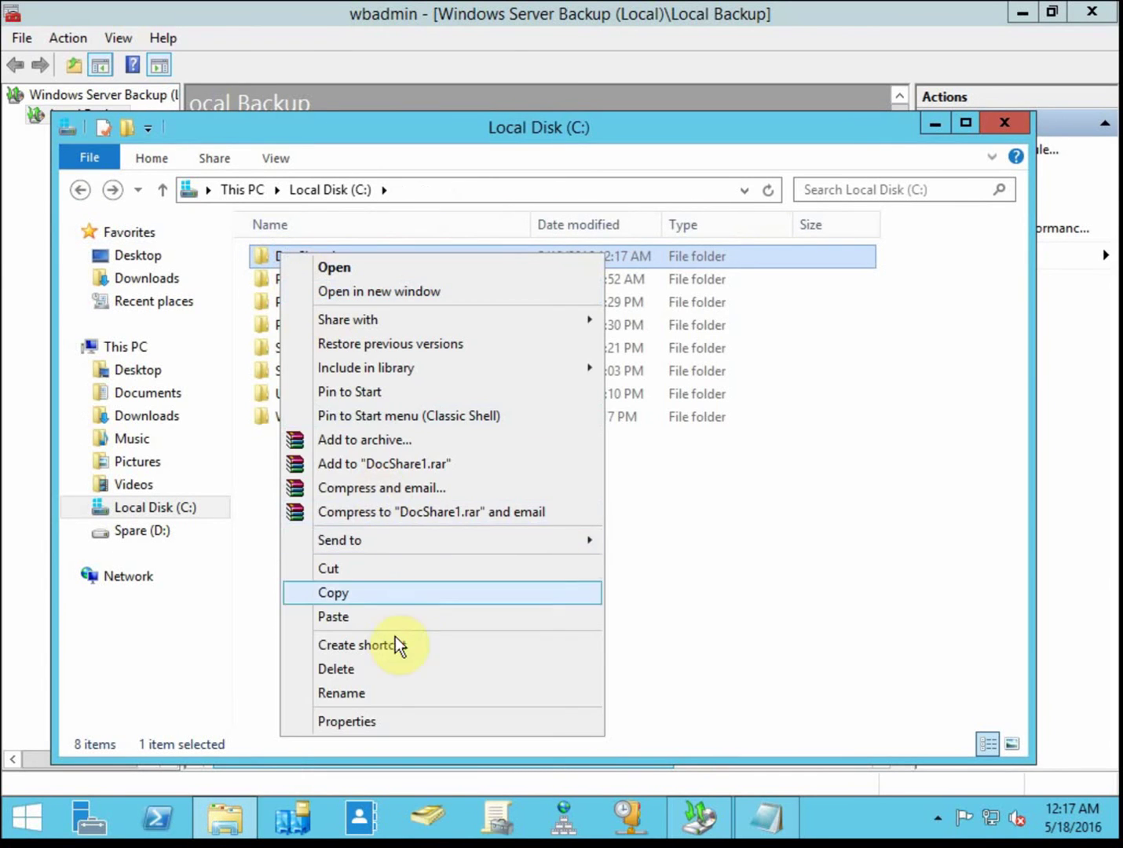
click(397, 722)
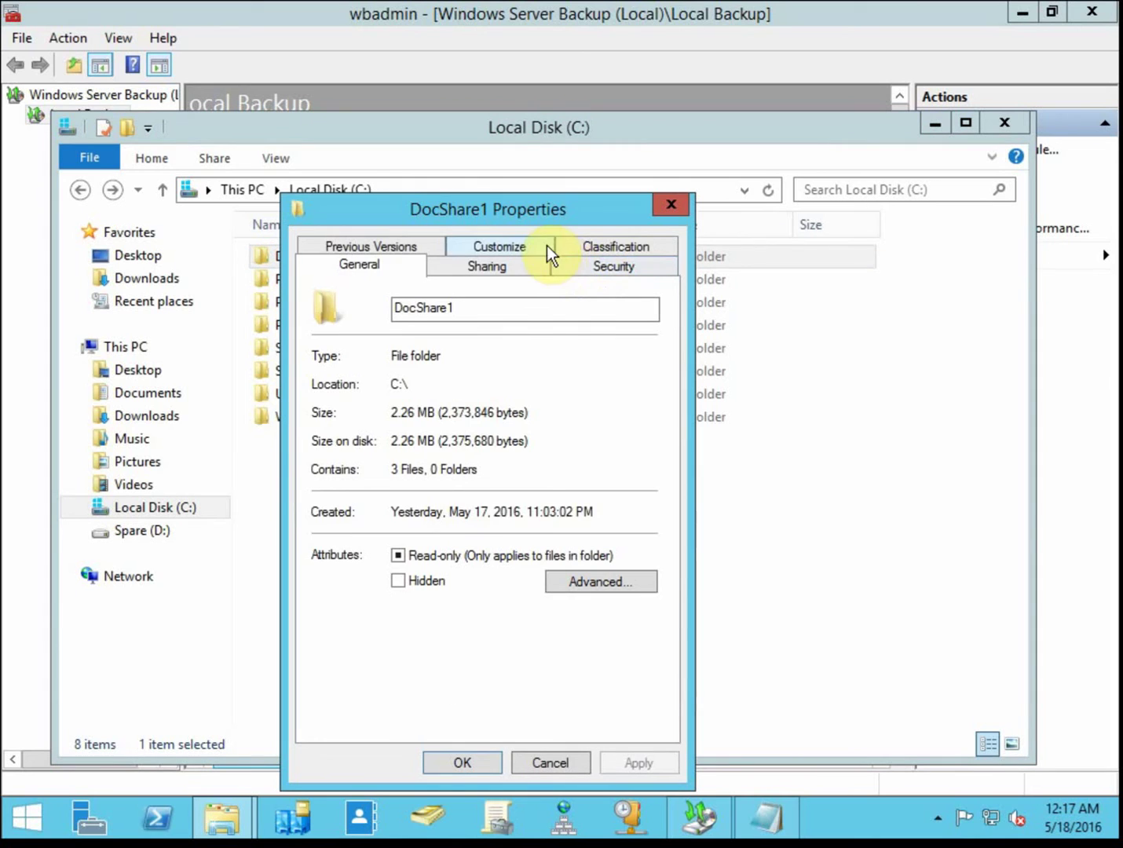
click(406, 243)
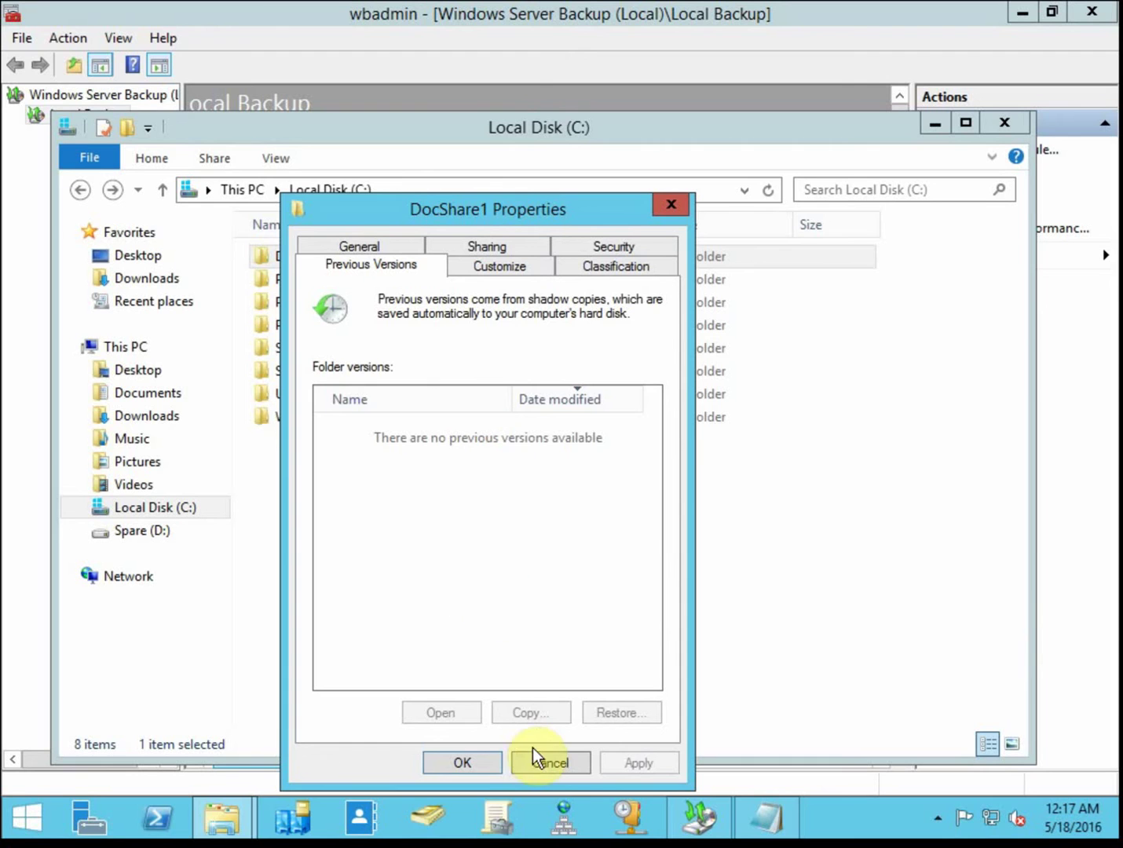
click(556, 761)
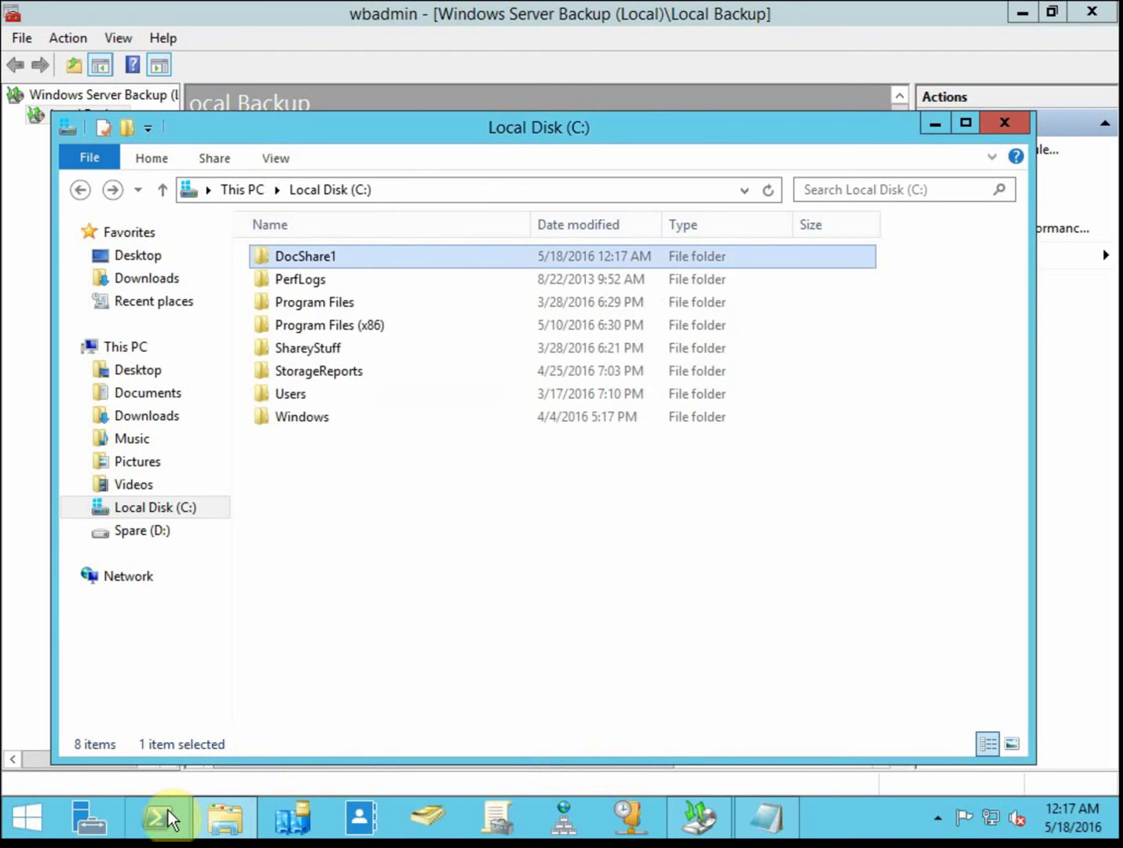
- Run vssadmin in PowerShell to list its shadow copy commands, then close the console
click(169, 812)
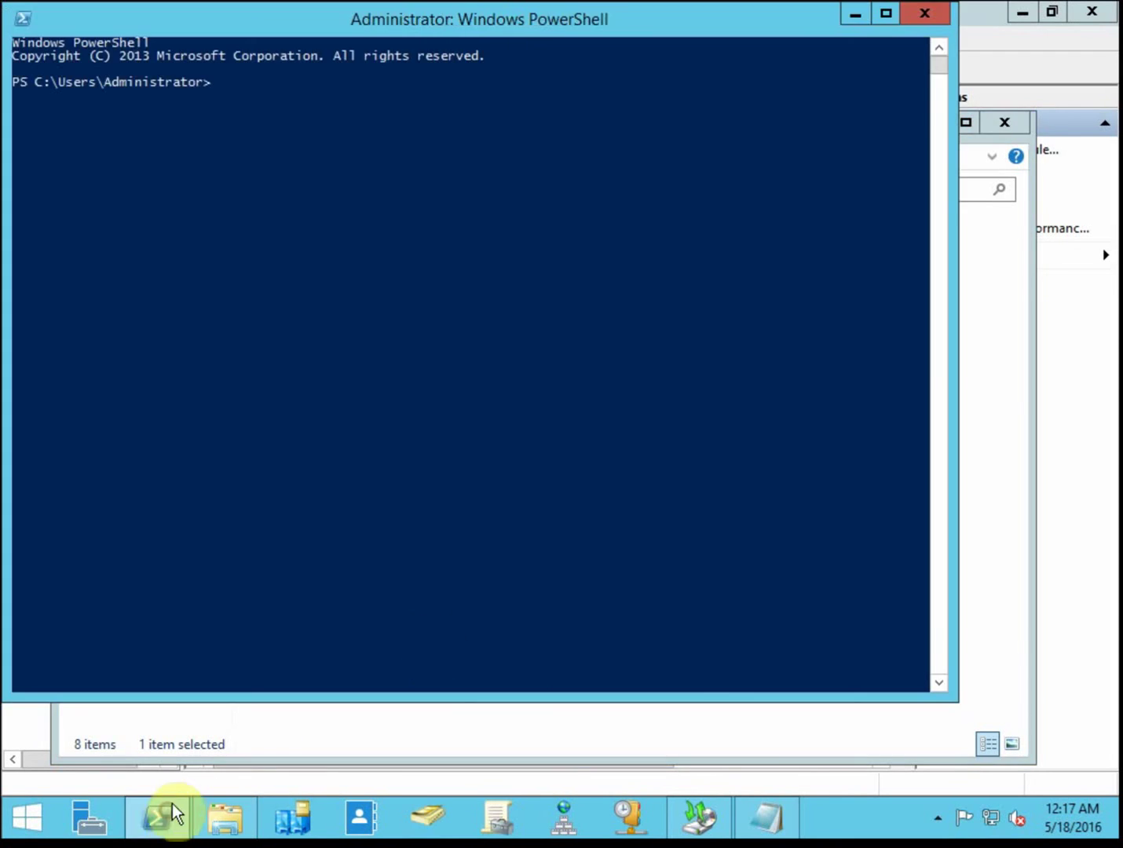
click(482, 308)
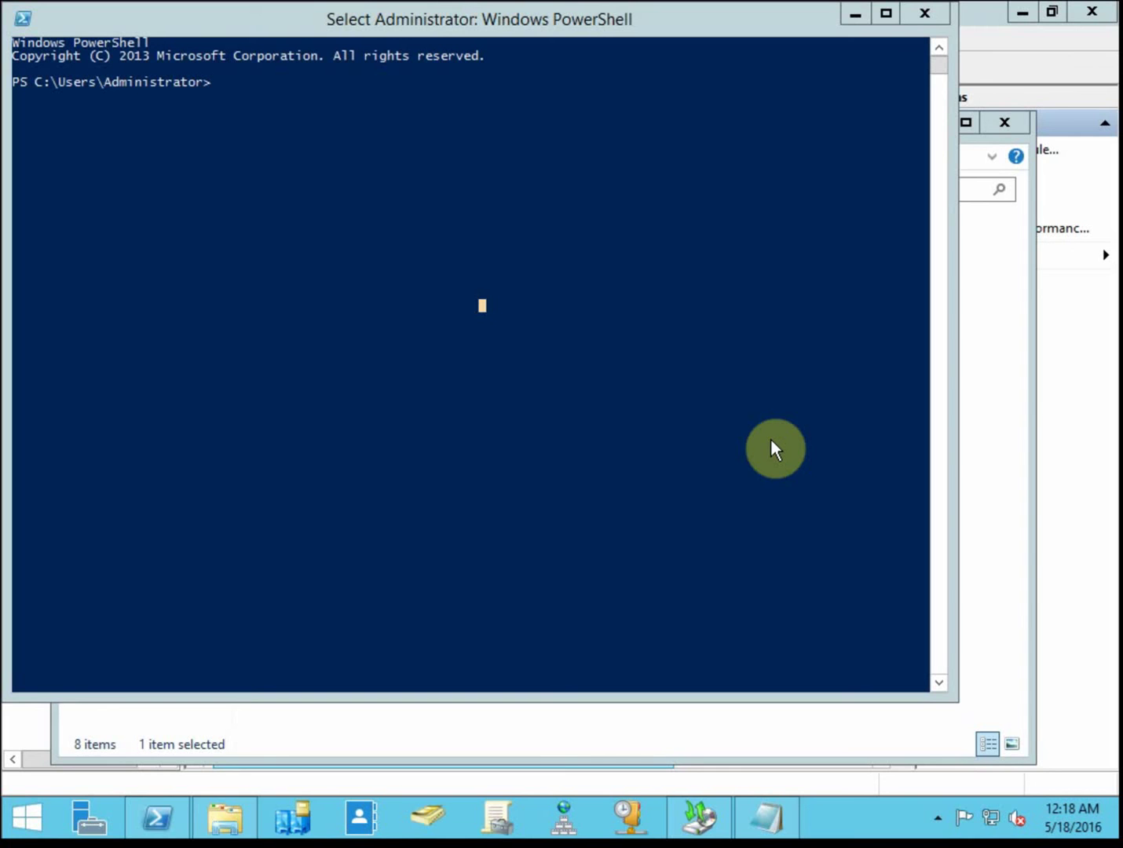
click(675, 394)
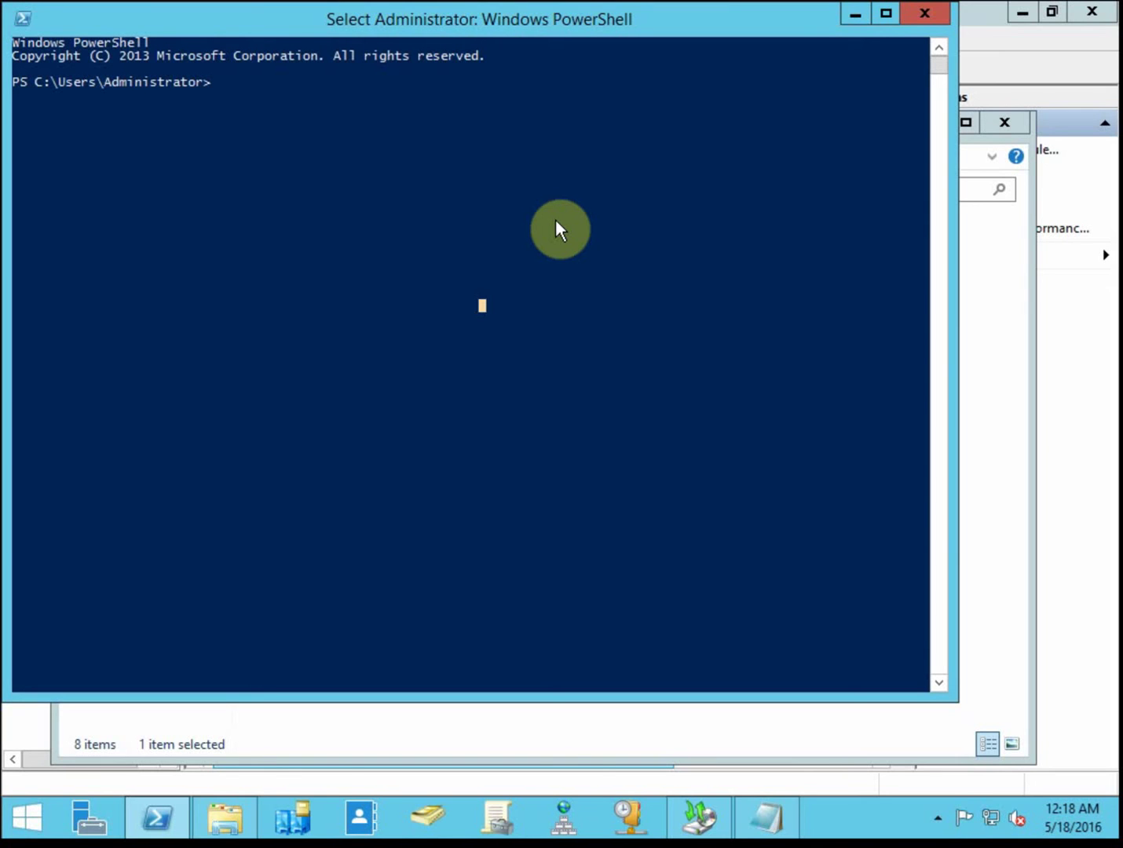
text(vss)
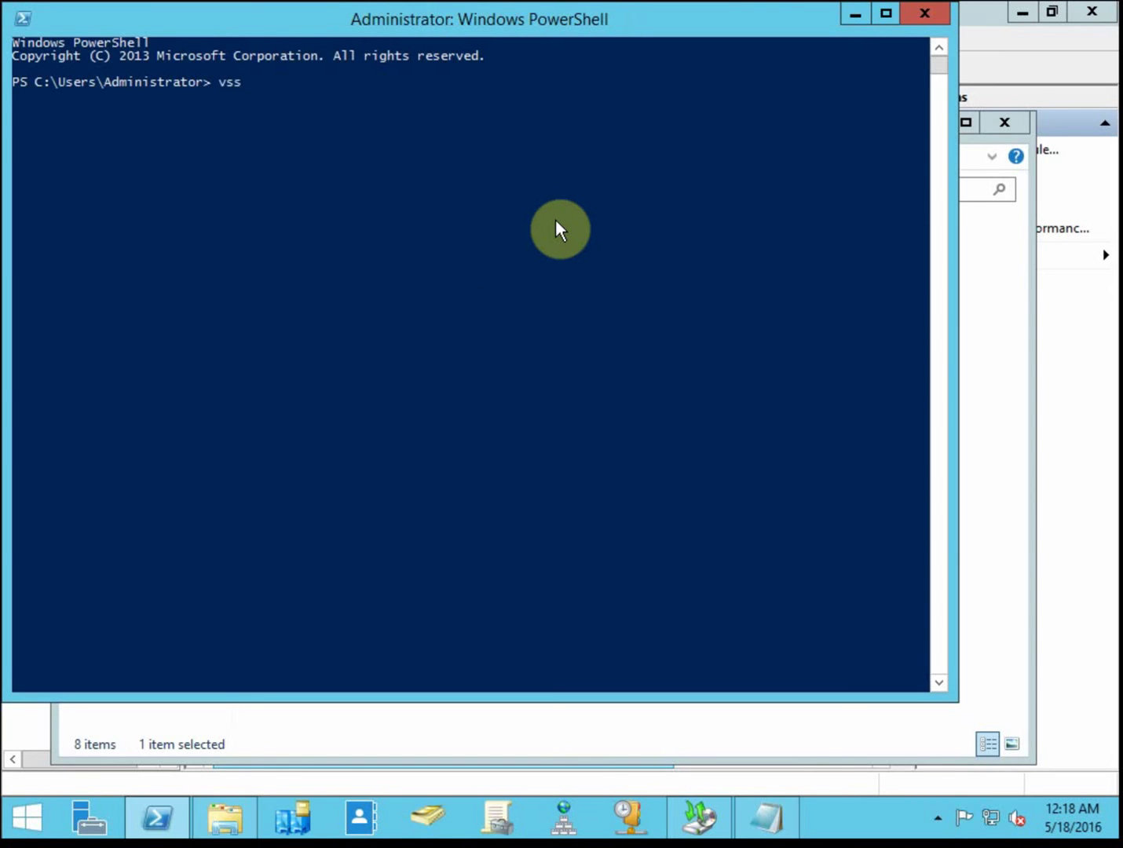
text(admin)
key(Return)
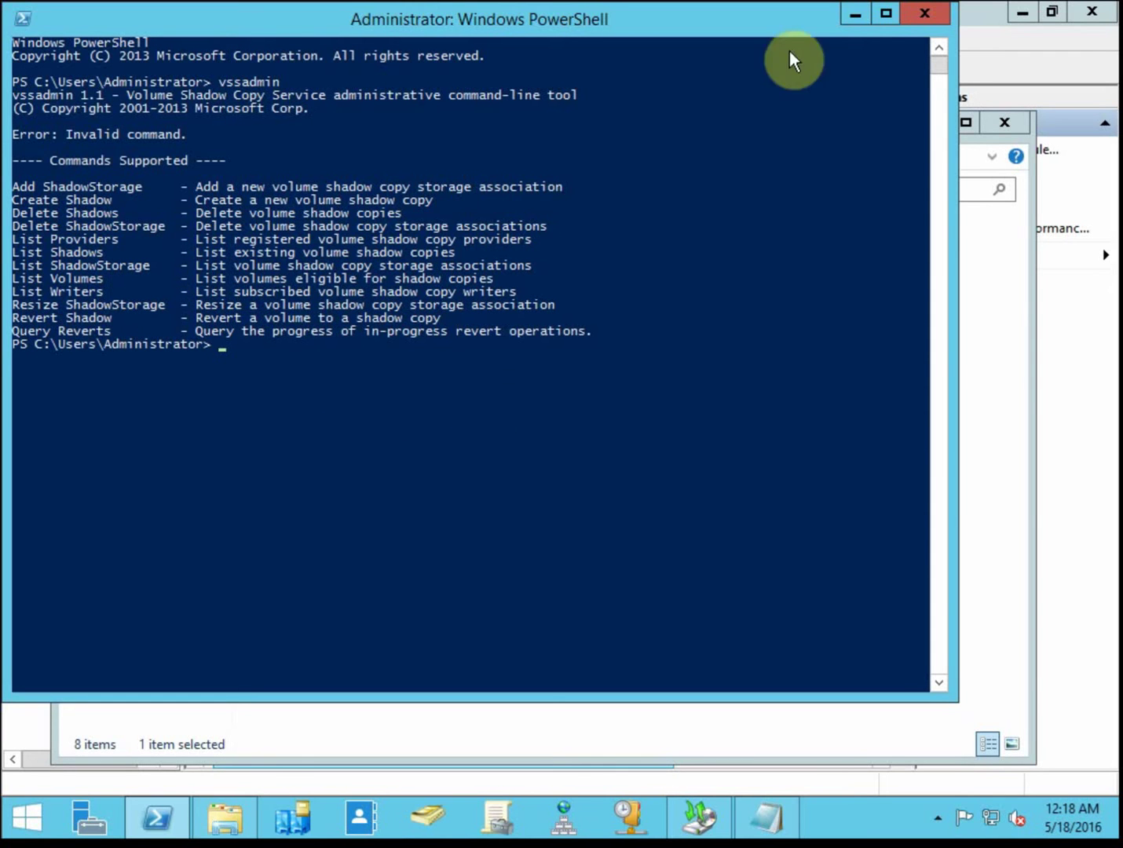
click(902, 15)
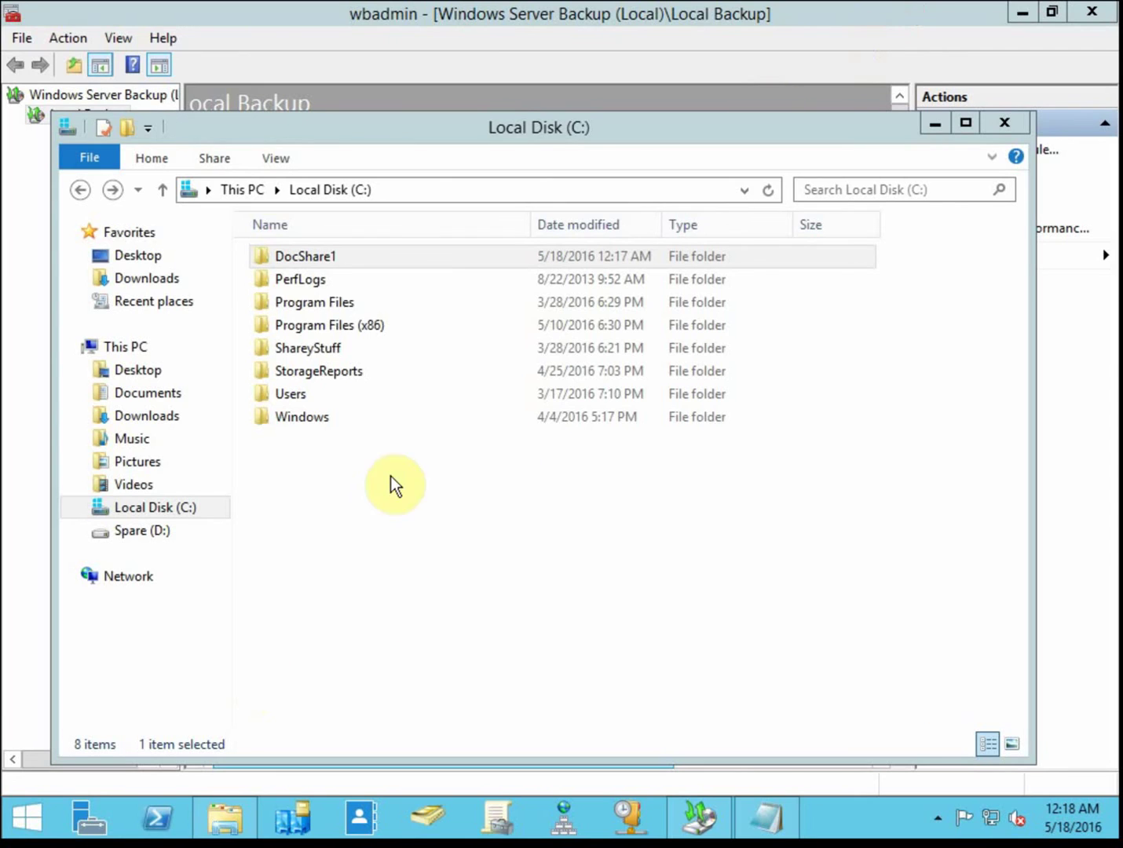
click(342, 317)
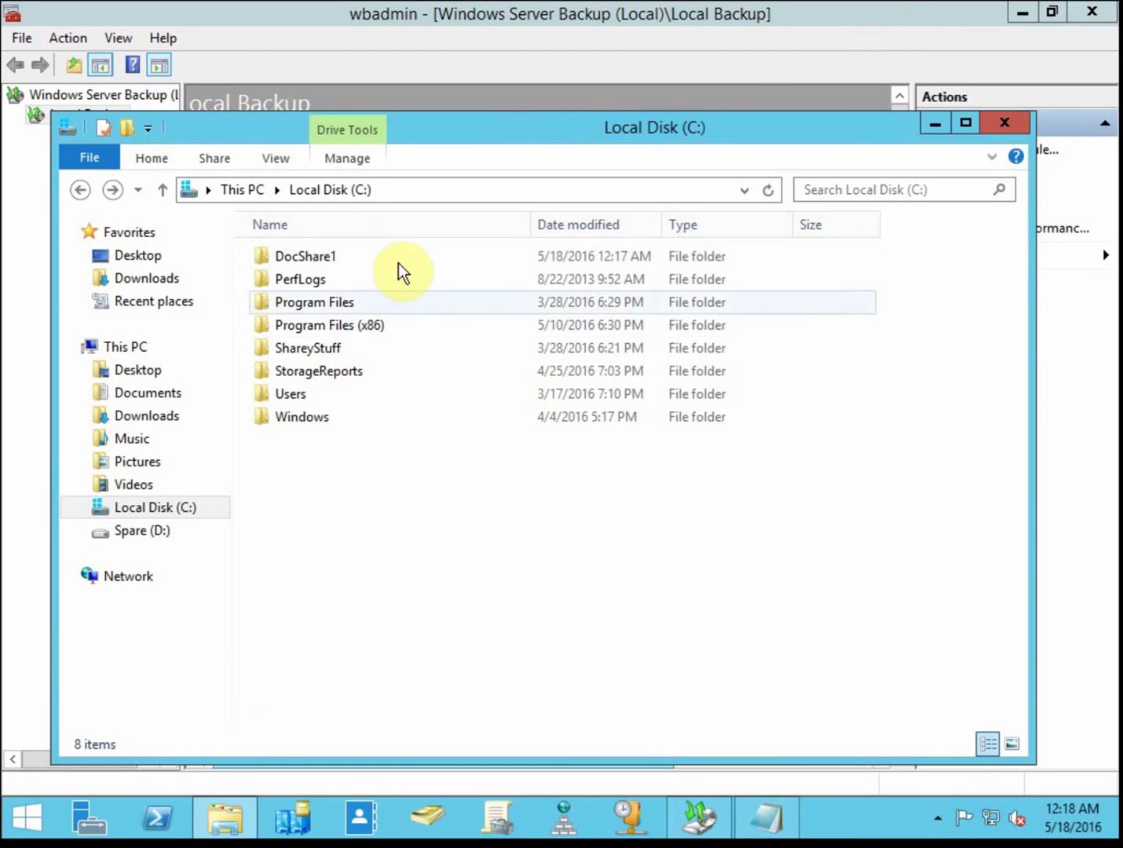
right_click(320, 255)
click(429, 722)
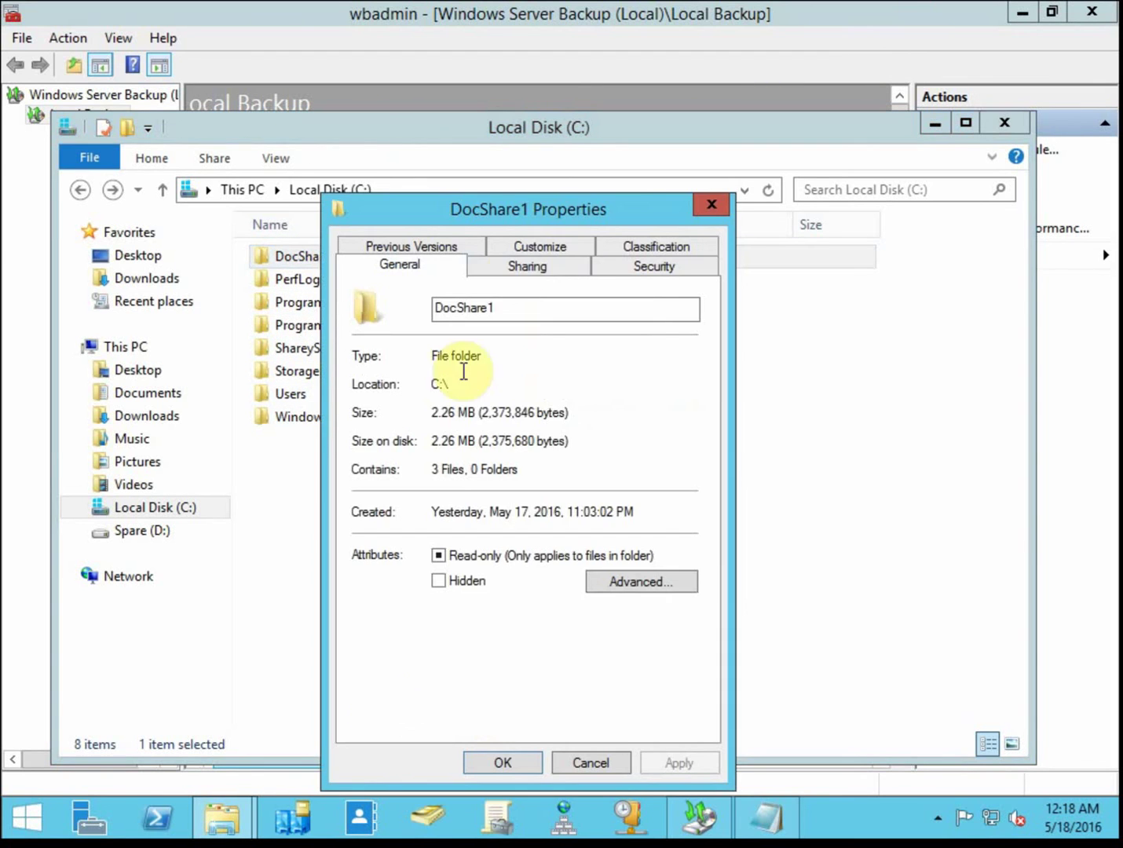
click(462, 247)
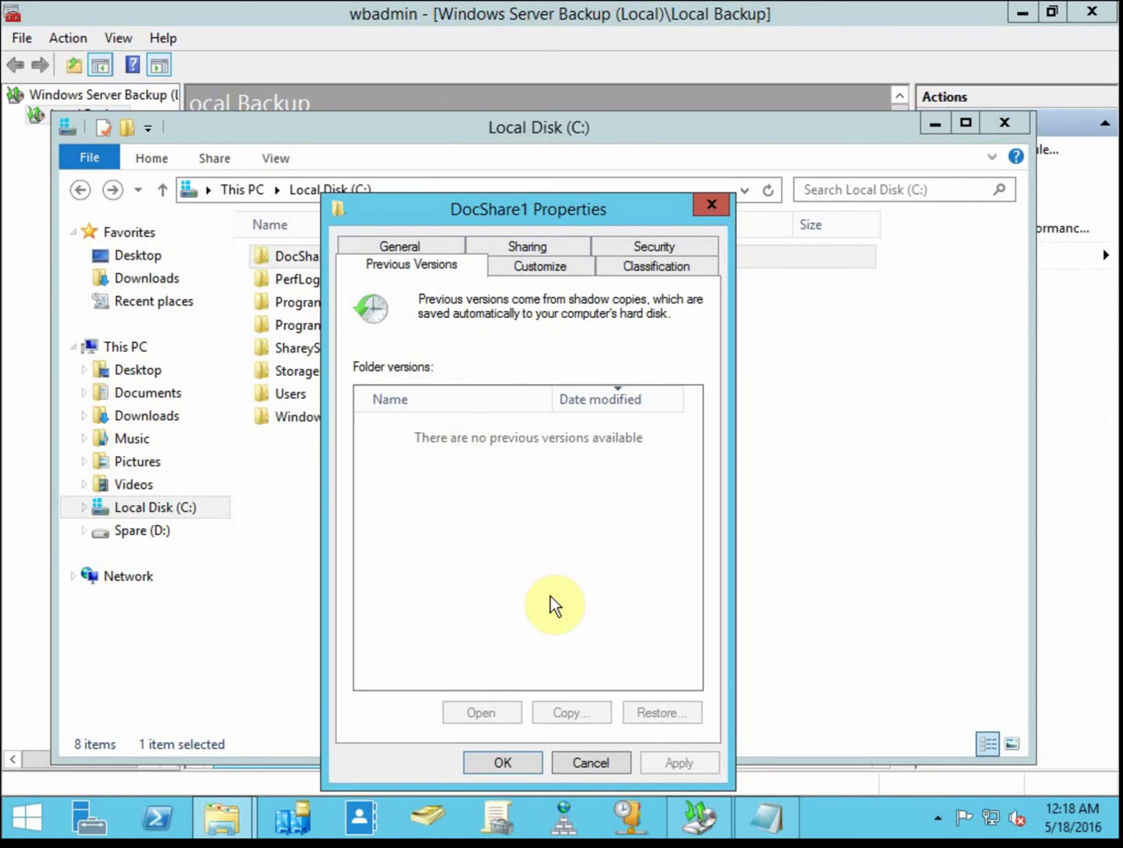
click(606, 761)
click(743, 488)
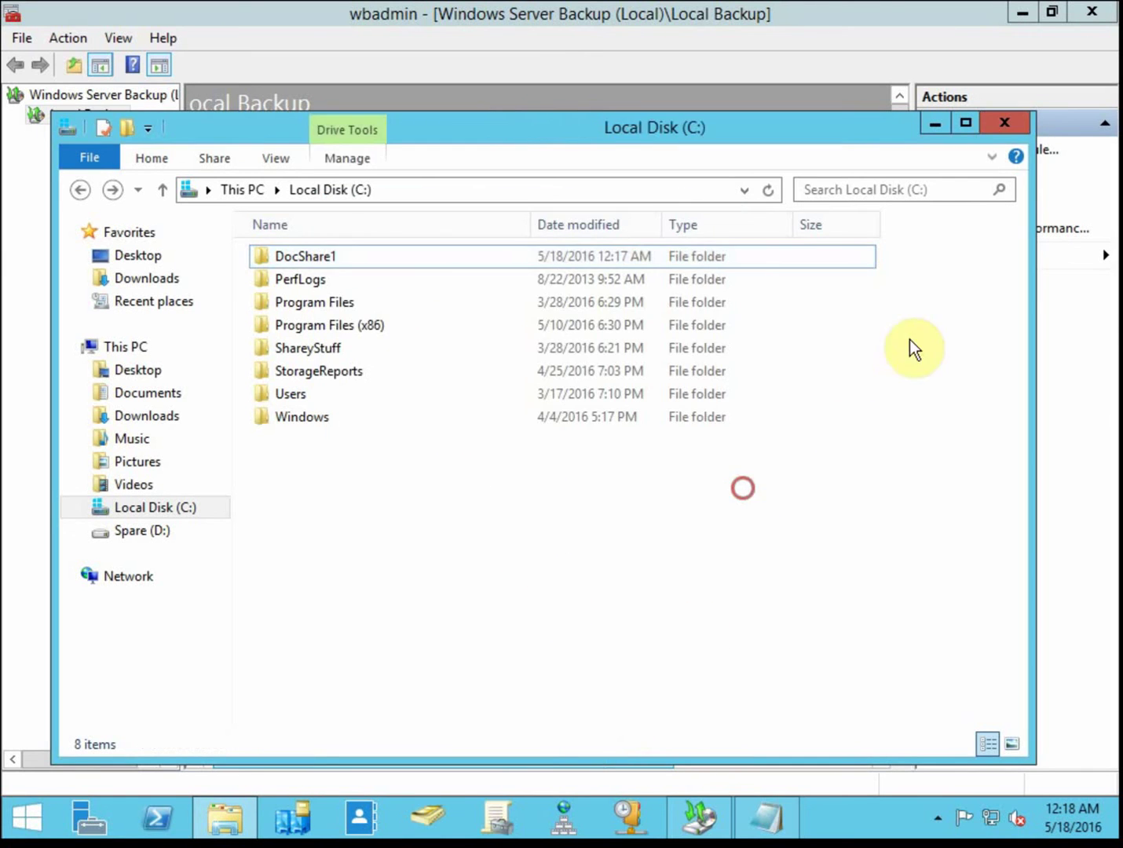
click(1001, 122)
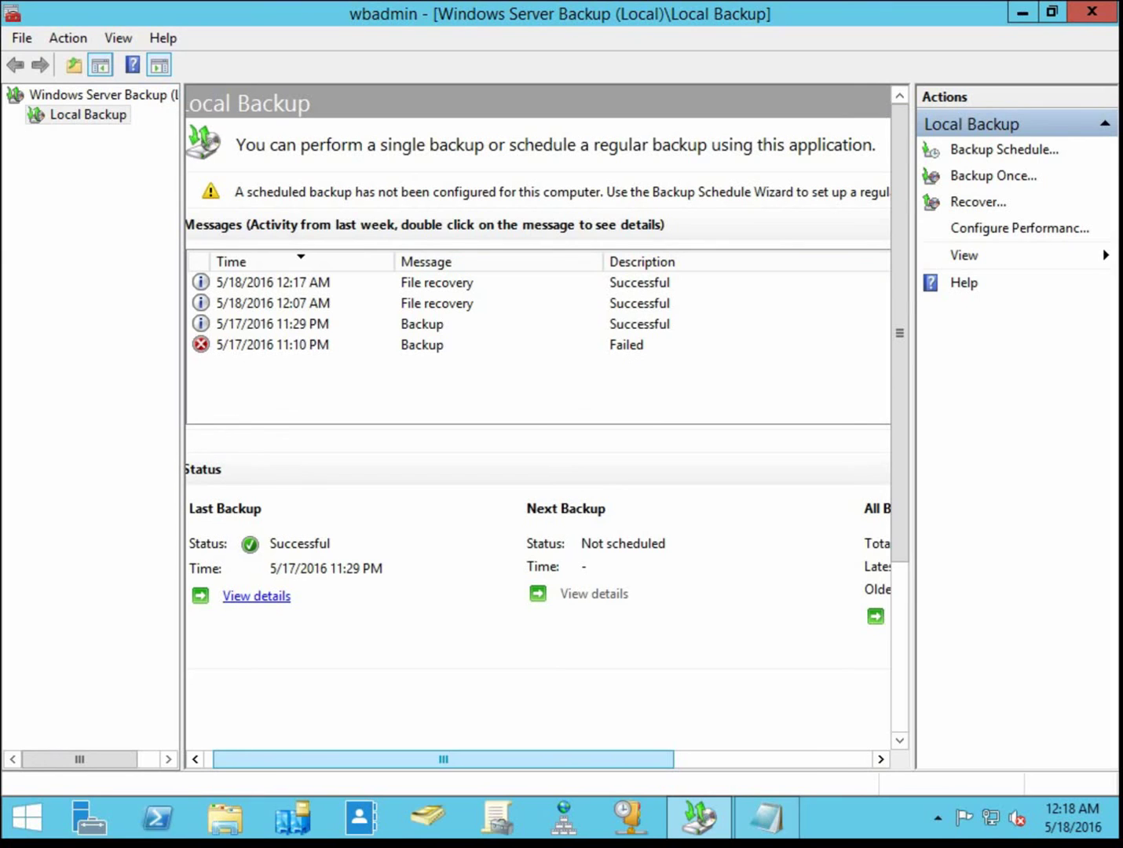